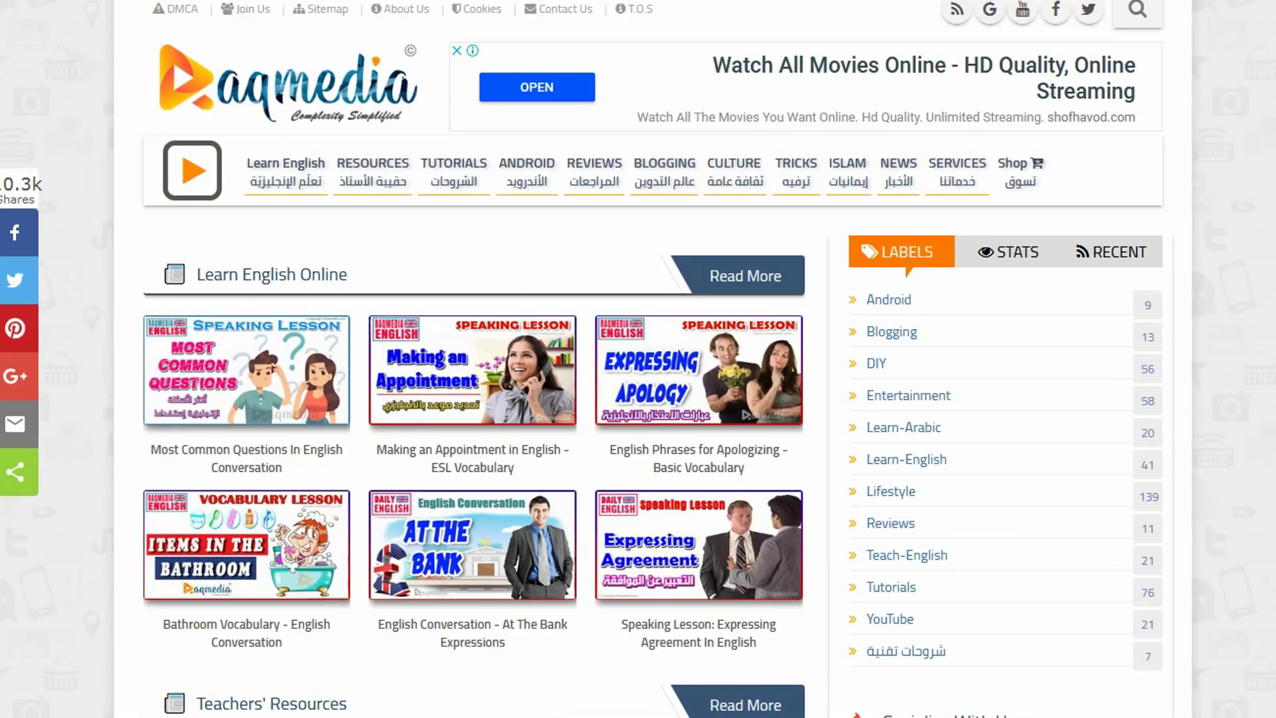
Scroll down the raqmedia.com homepage to look over its sections.
scroll(638, 358, "down", 5)
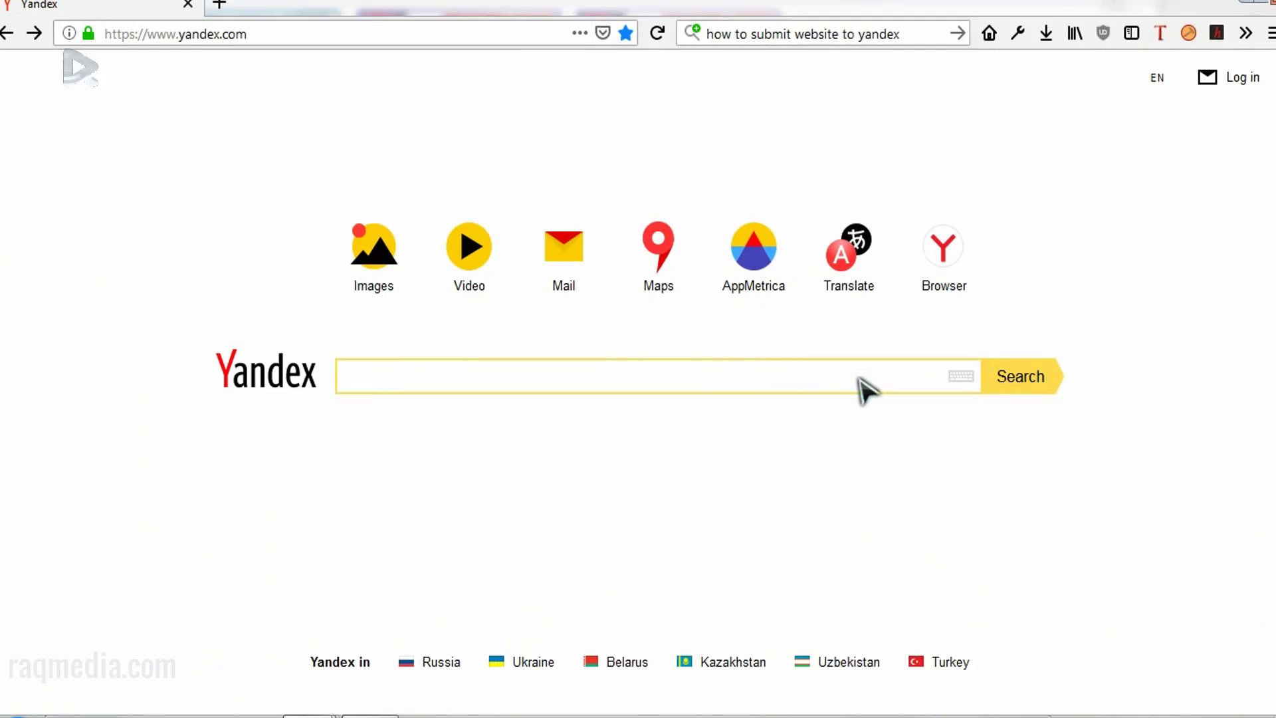
Switch the browser to full screen and go from yandex.com to the Yandex Mail welcome page.
key("F11")
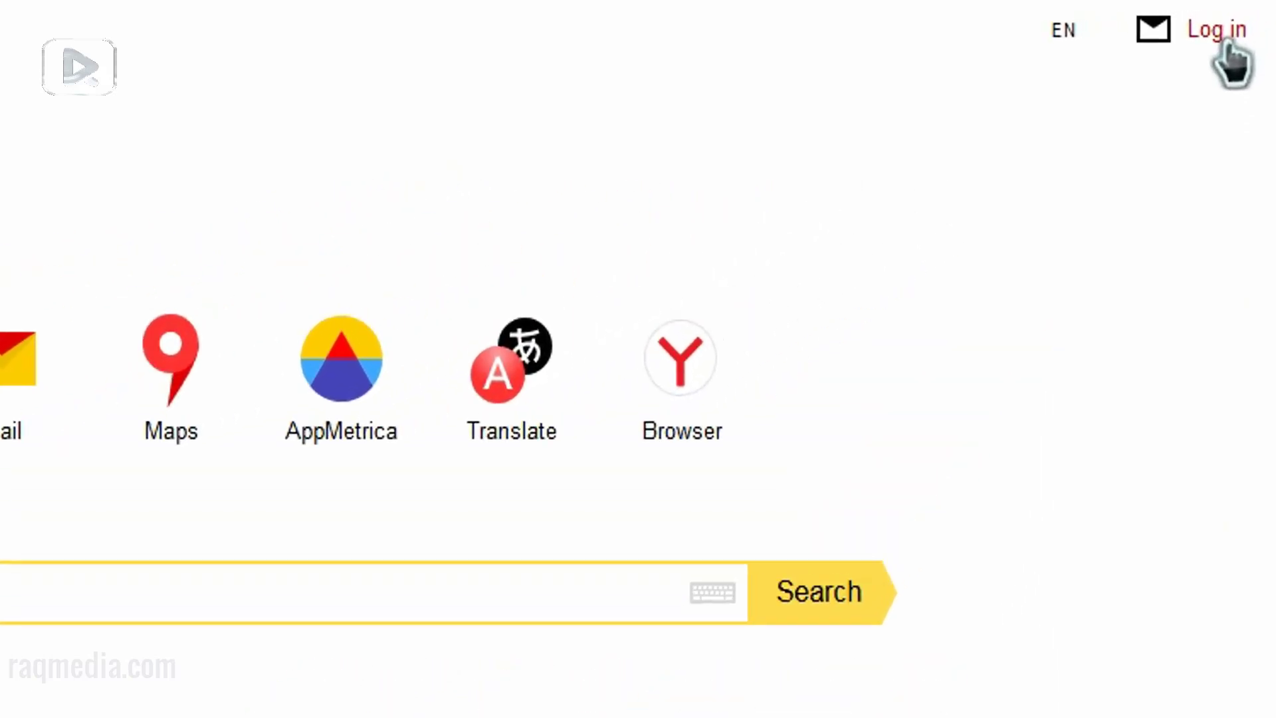
left_click(1223, 37)
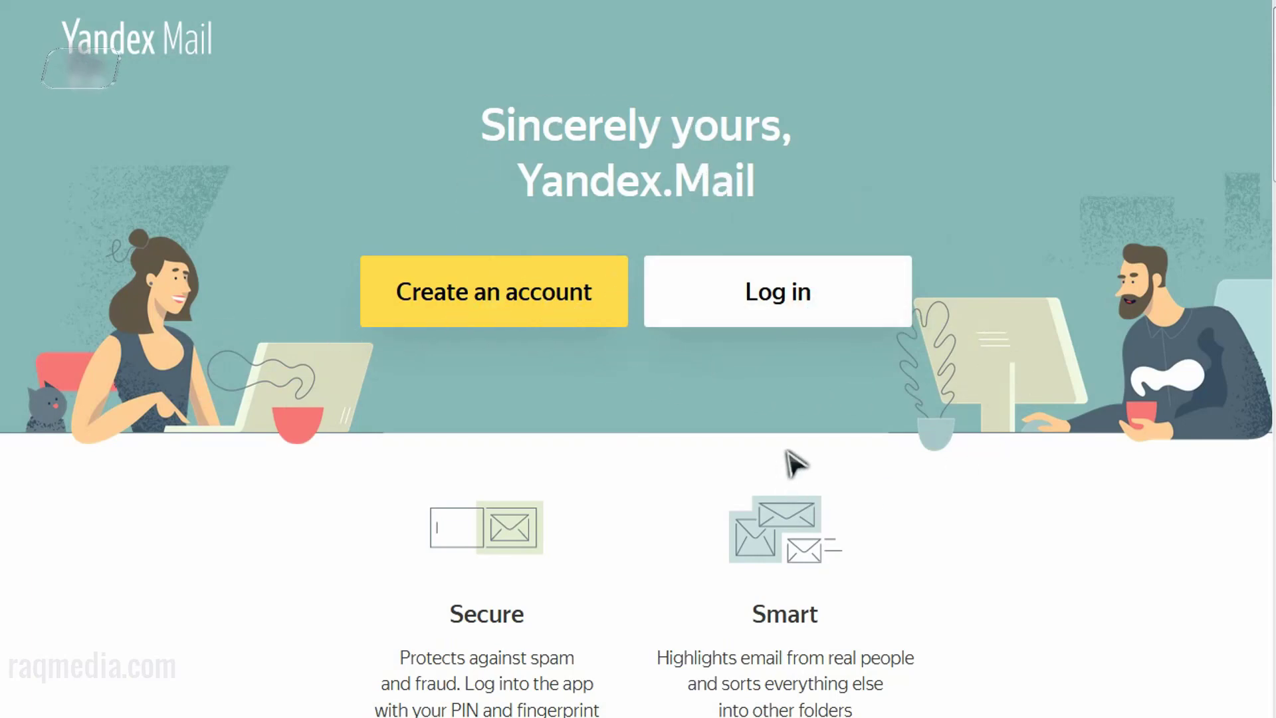
scroll(791, 462, "down", 5)
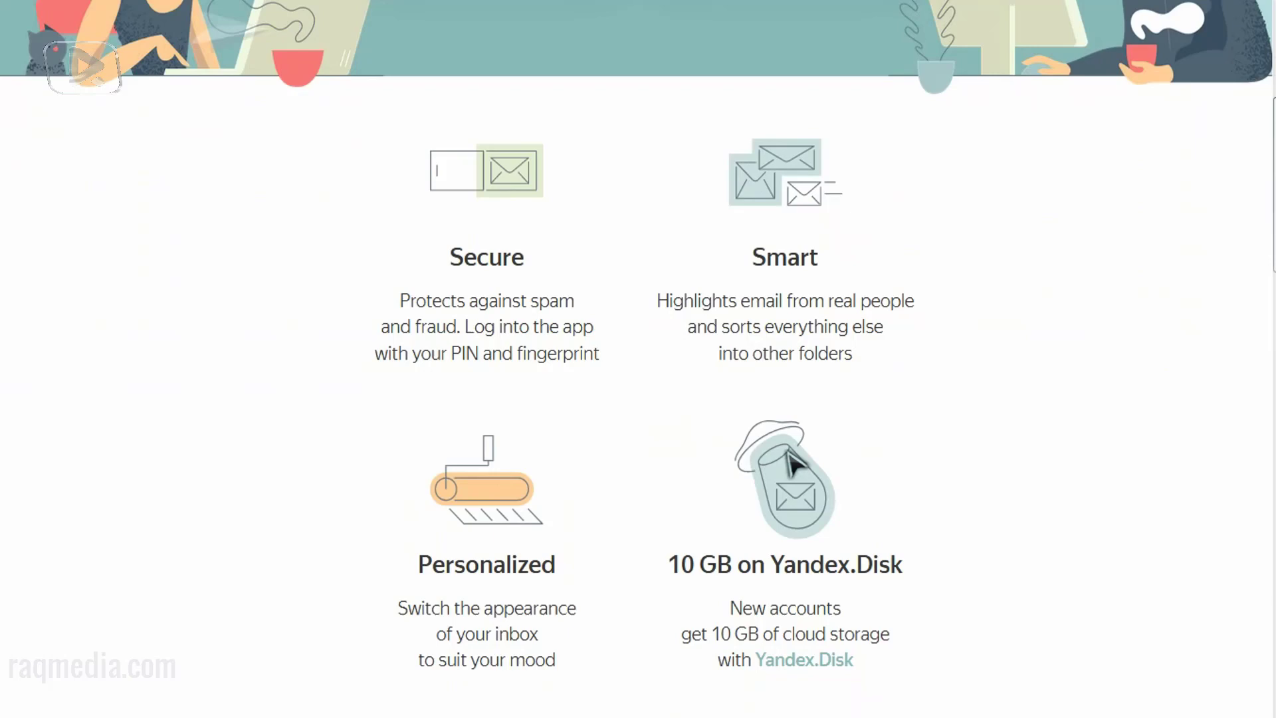
scroll(795, 464, "down", 2)
scroll(795, 459, "up", 5)
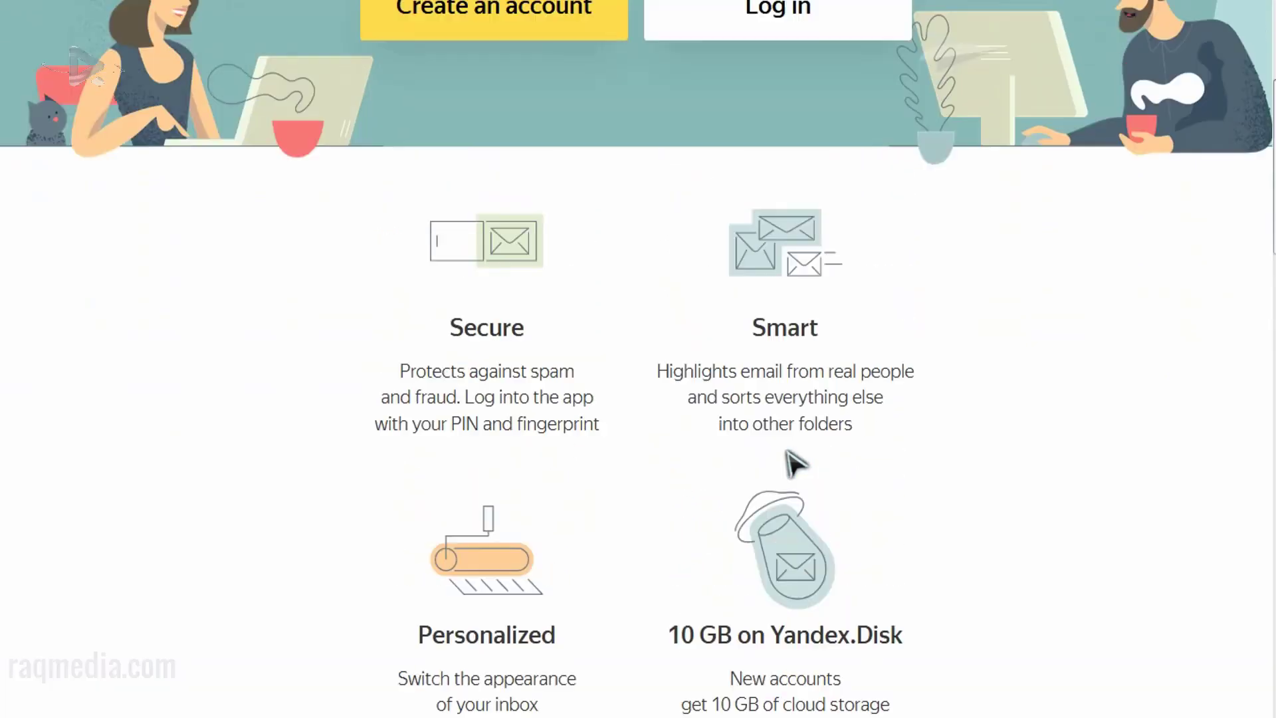
scroll(798, 458, "up", 2)
Log into Yandex with the saved account login and its password.
left_click(852, 305)
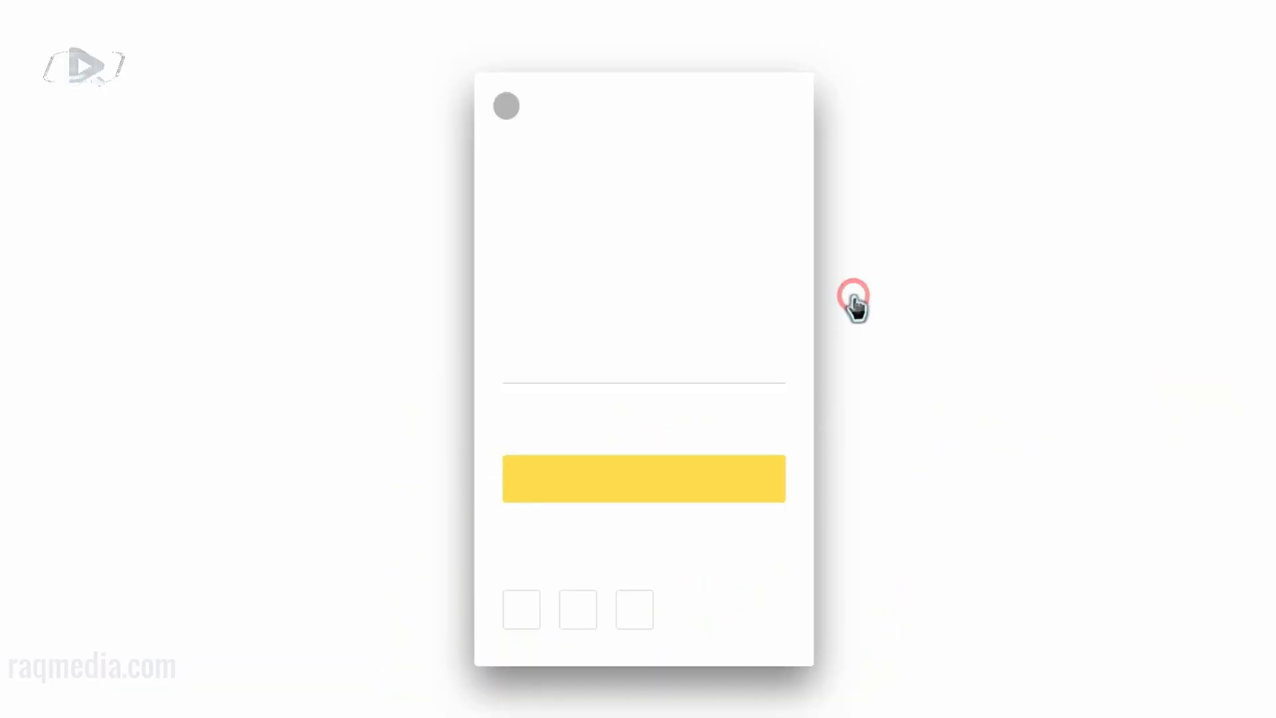
left_click(719, 174)
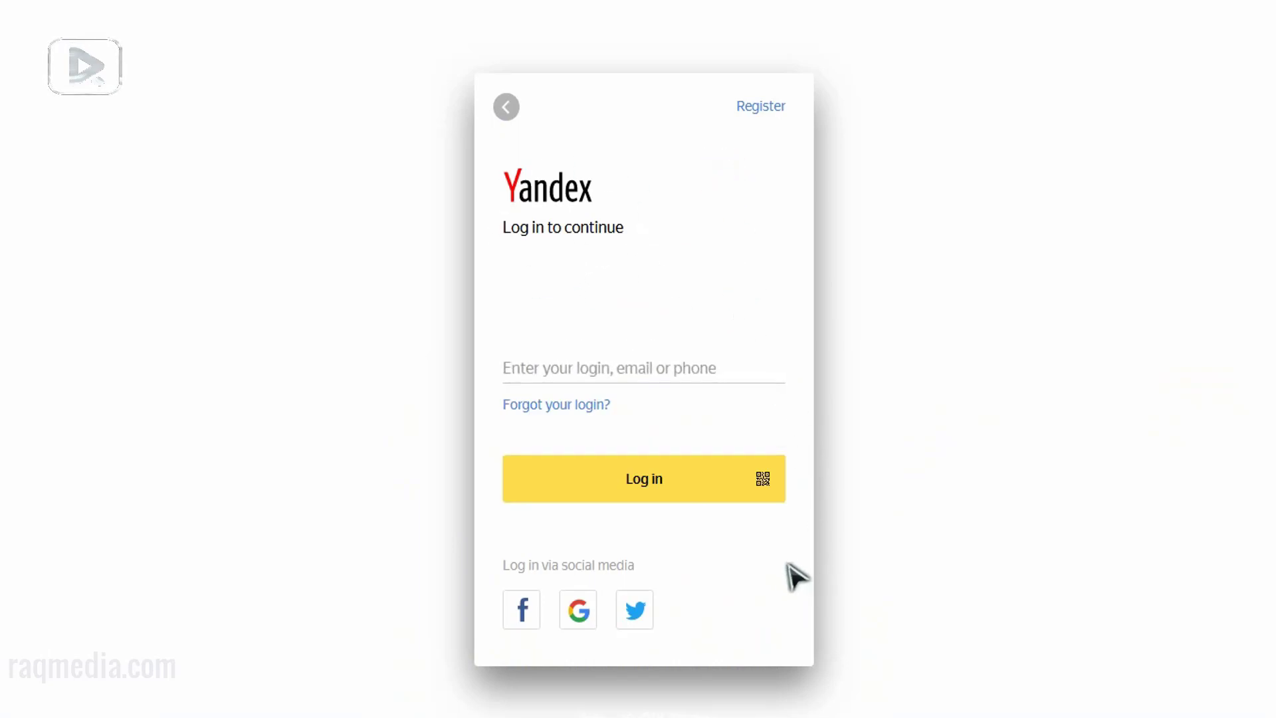
left_click(634, 366)
left_click(711, 434)
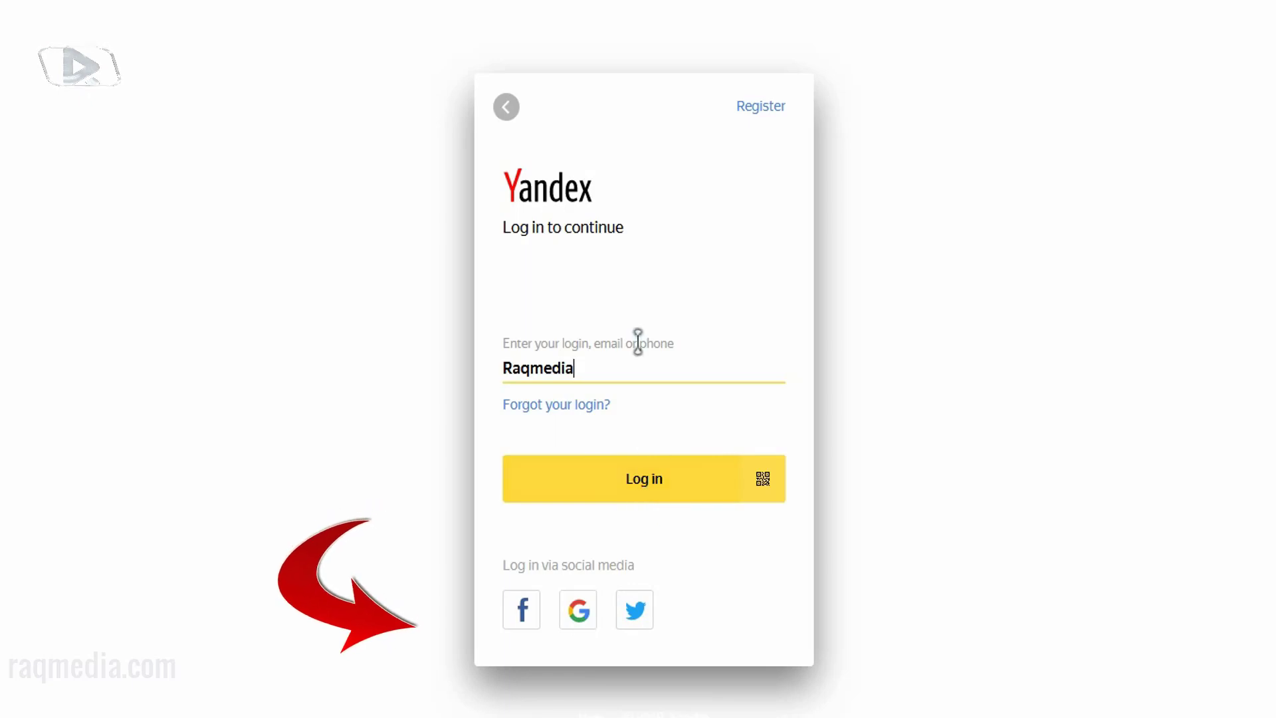
left_click(683, 499)
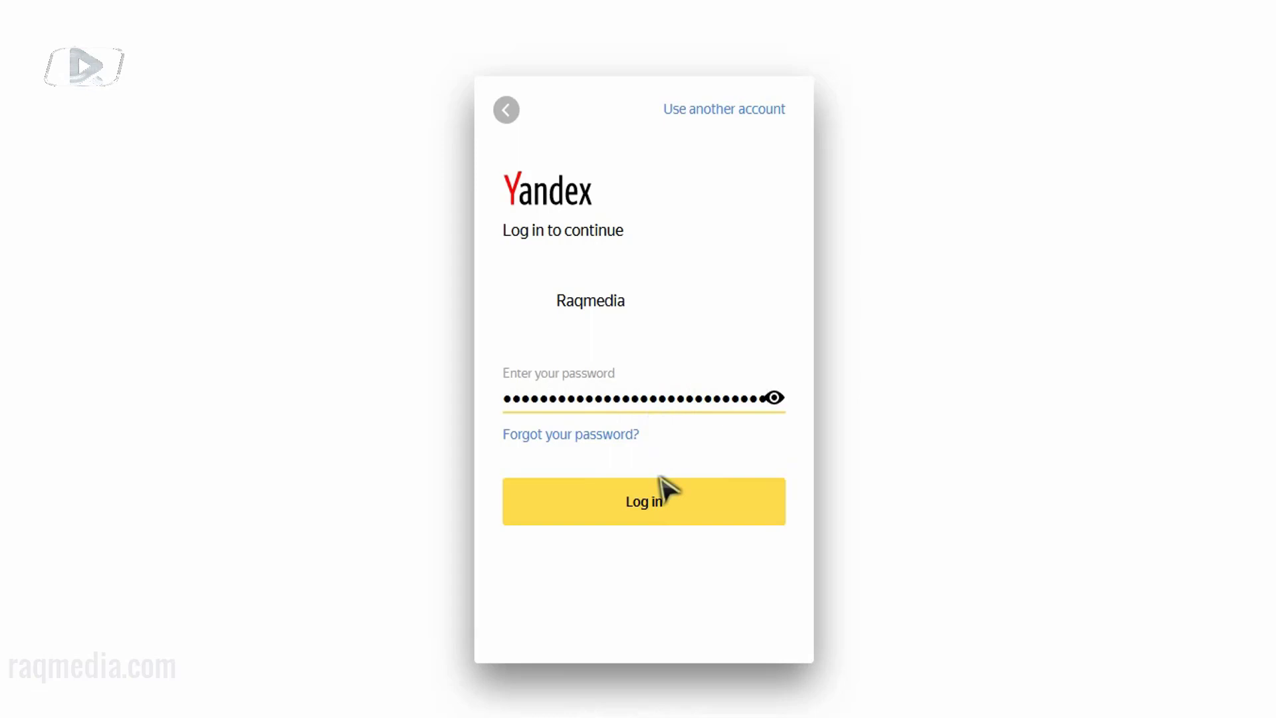
left_click(665, 503)
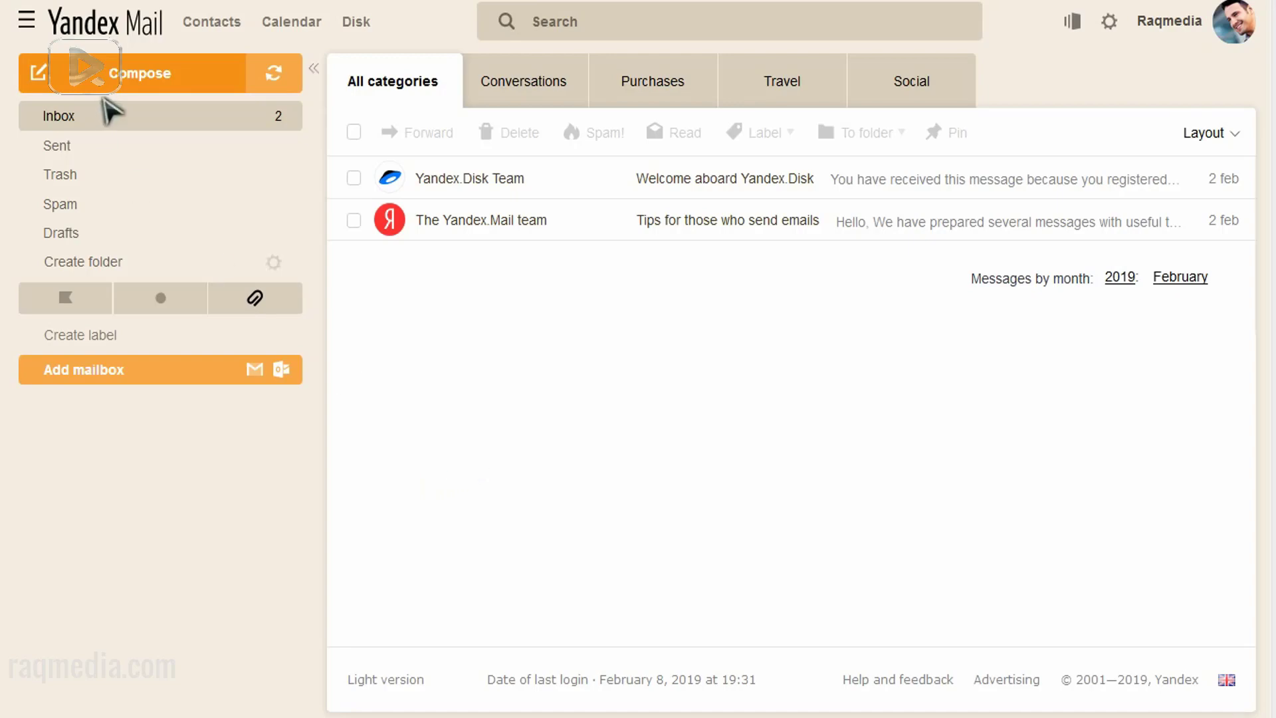
mouse_move(123, 6)
left_click(242, 34)
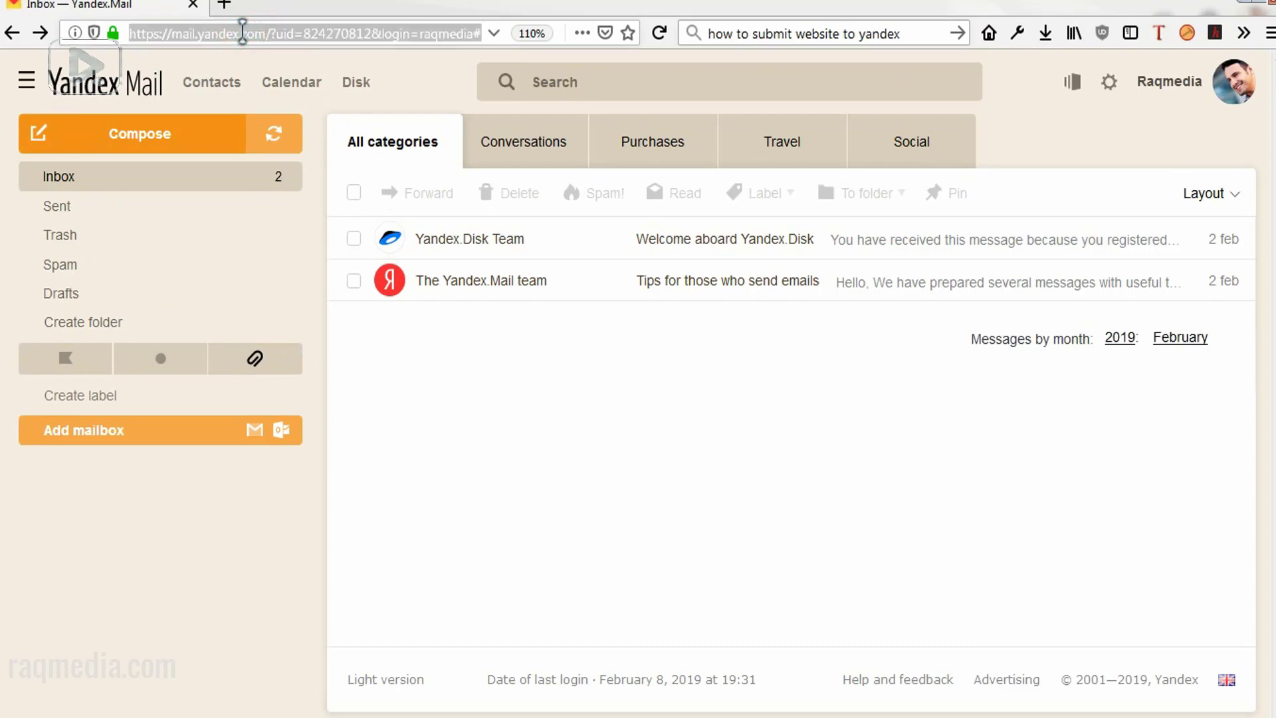
left_click(277, 30)
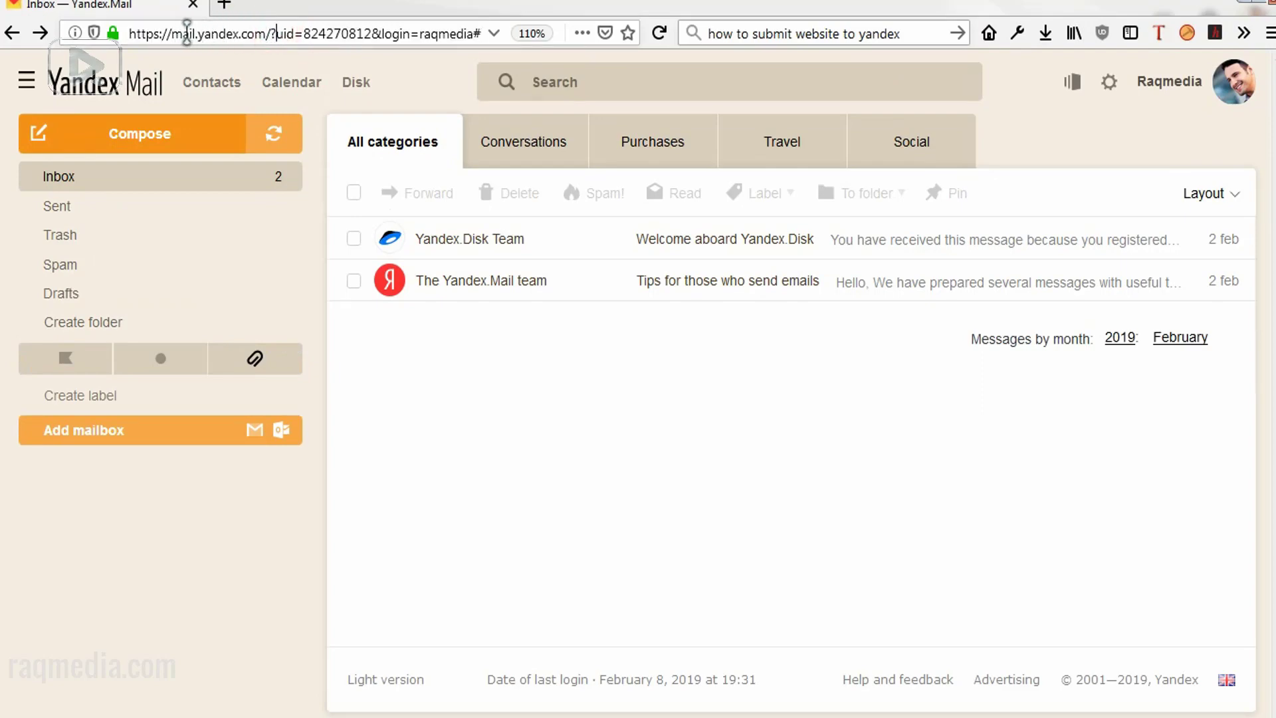
key("ctrl+a")
type("https://webmaster.yandex.com/")
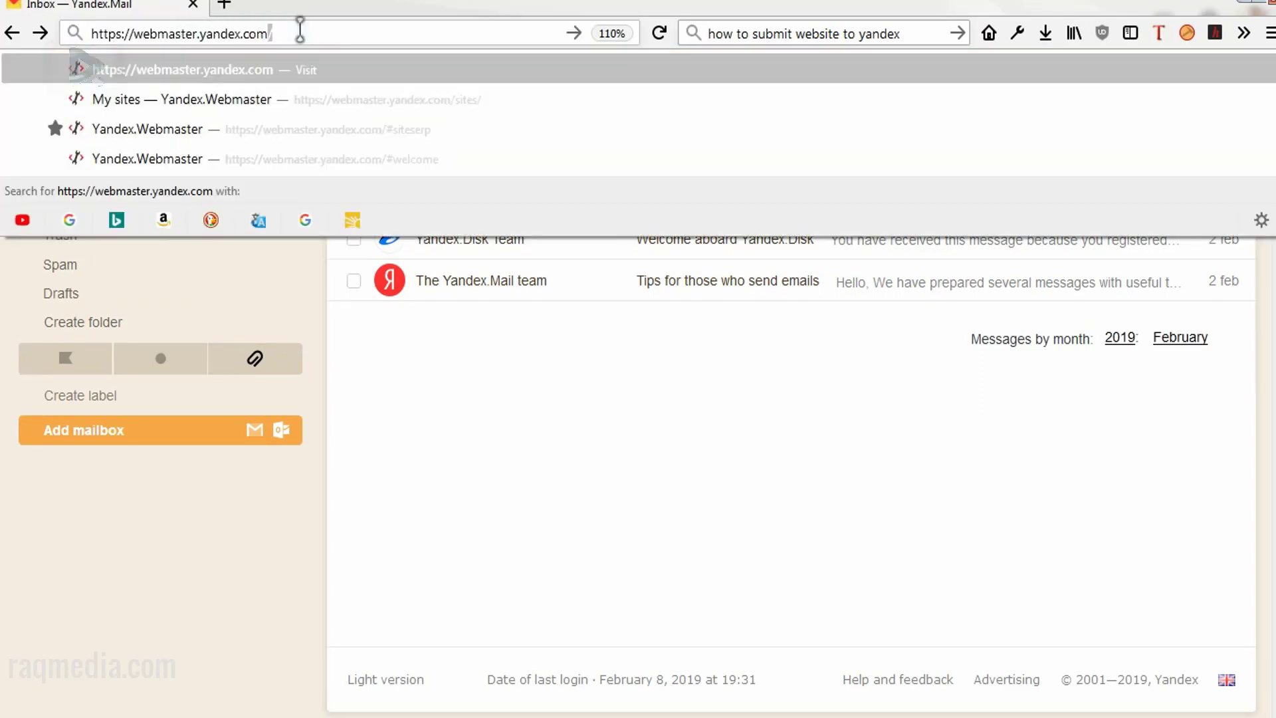
key("Escape")
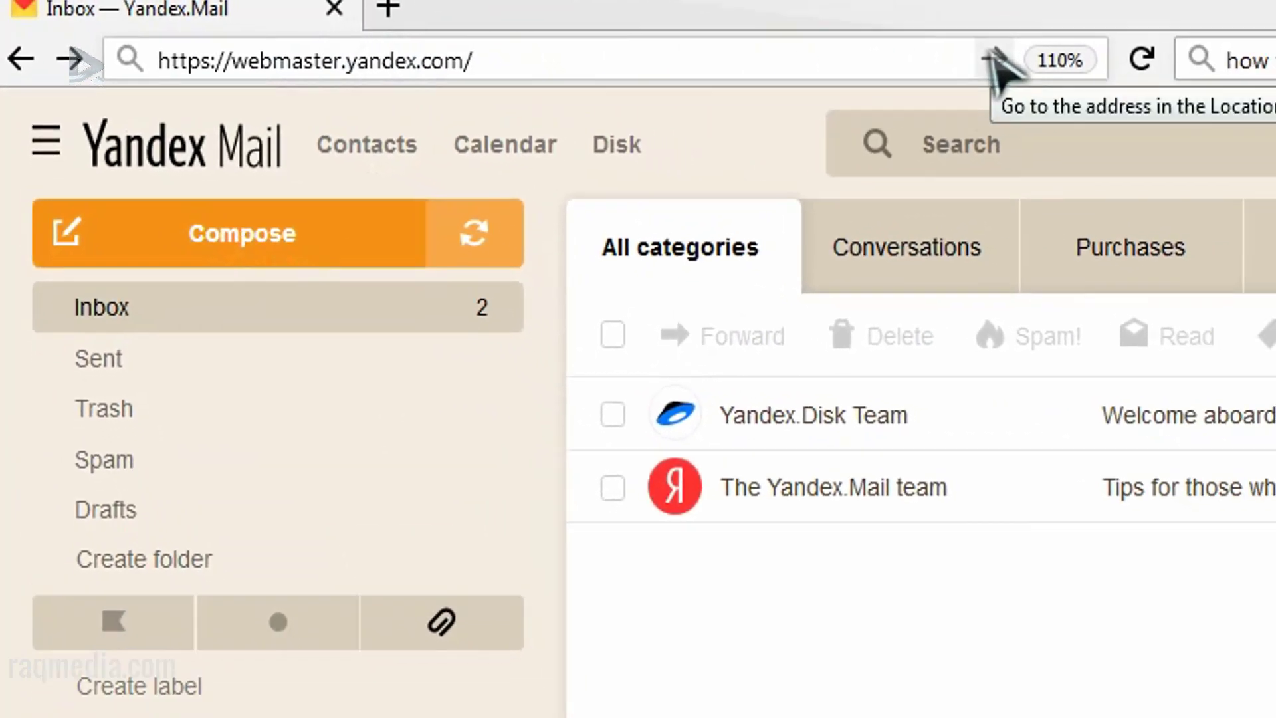
left_click(995, 59)
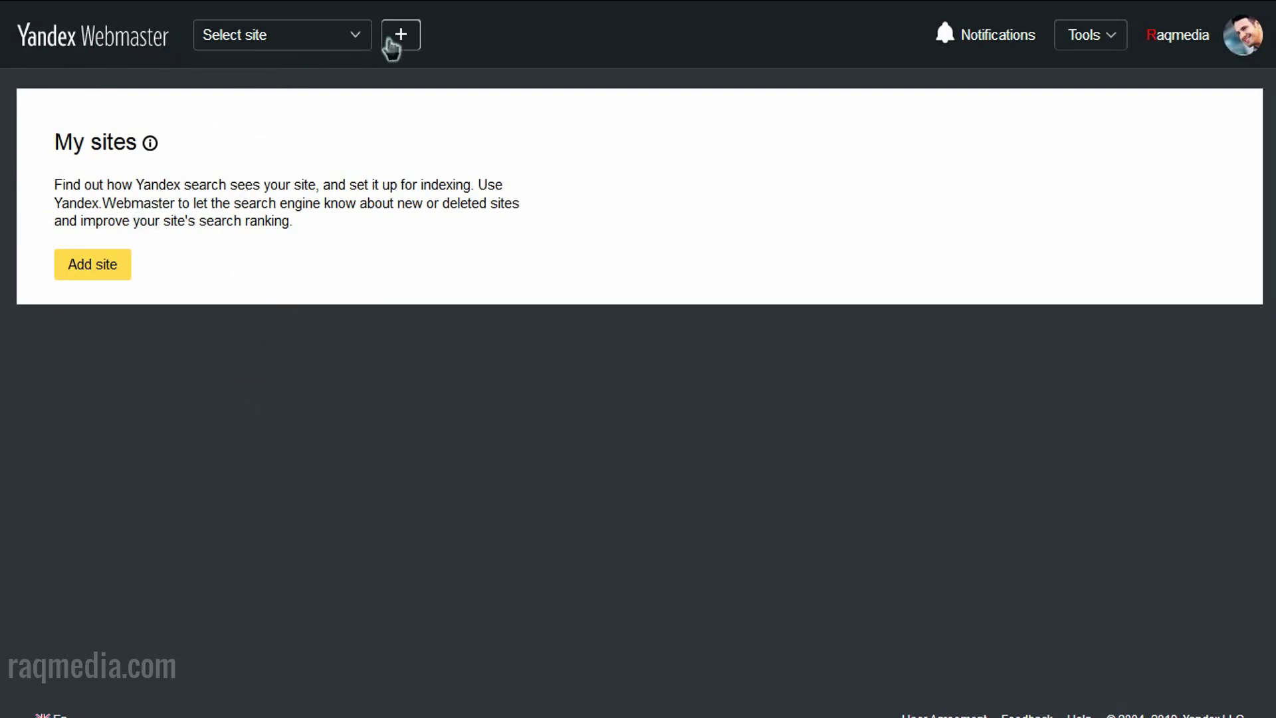
Check the empty Select site list, then start adding a new site from My sites.
left_click(362, 43)
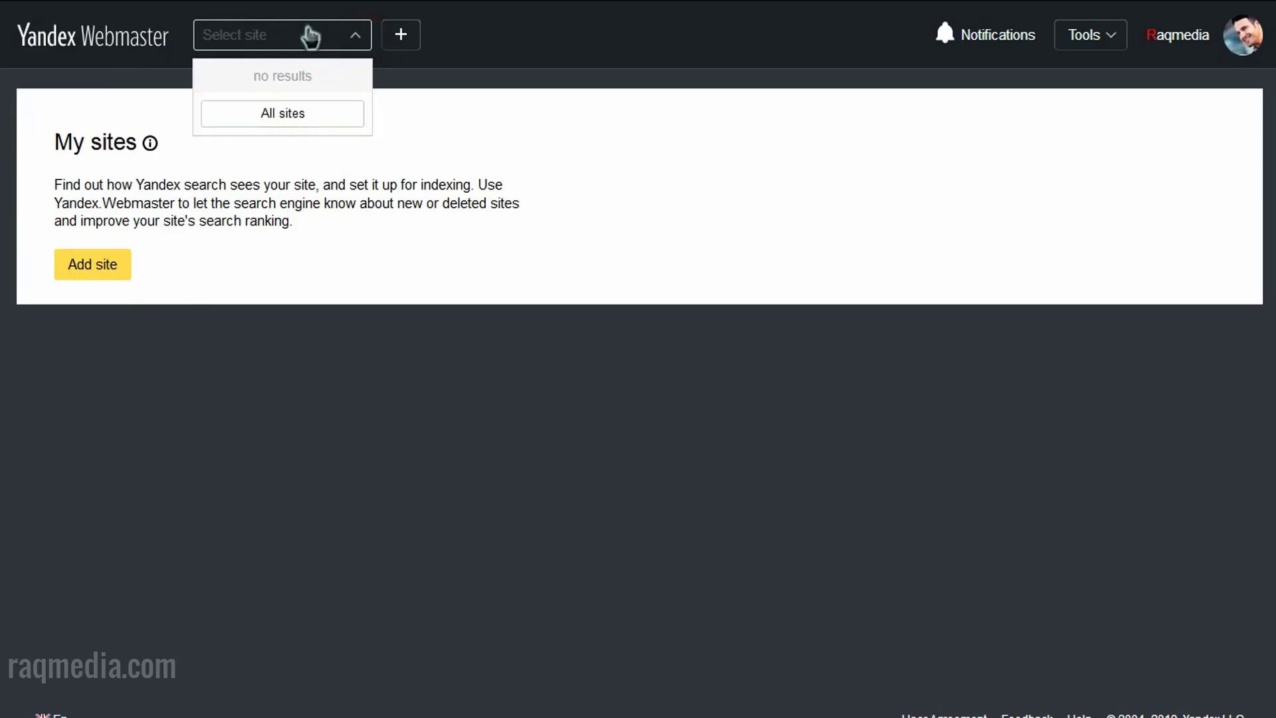
left_click(256, 254)
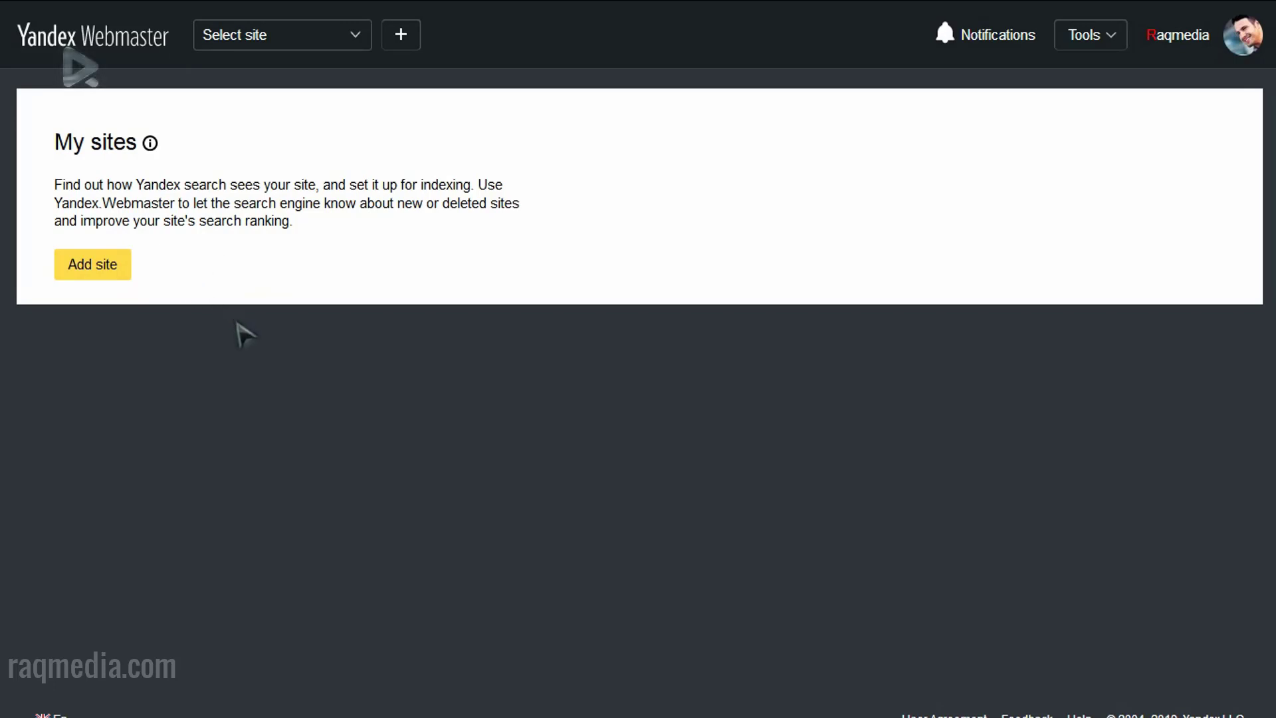
left_click(93, 265)
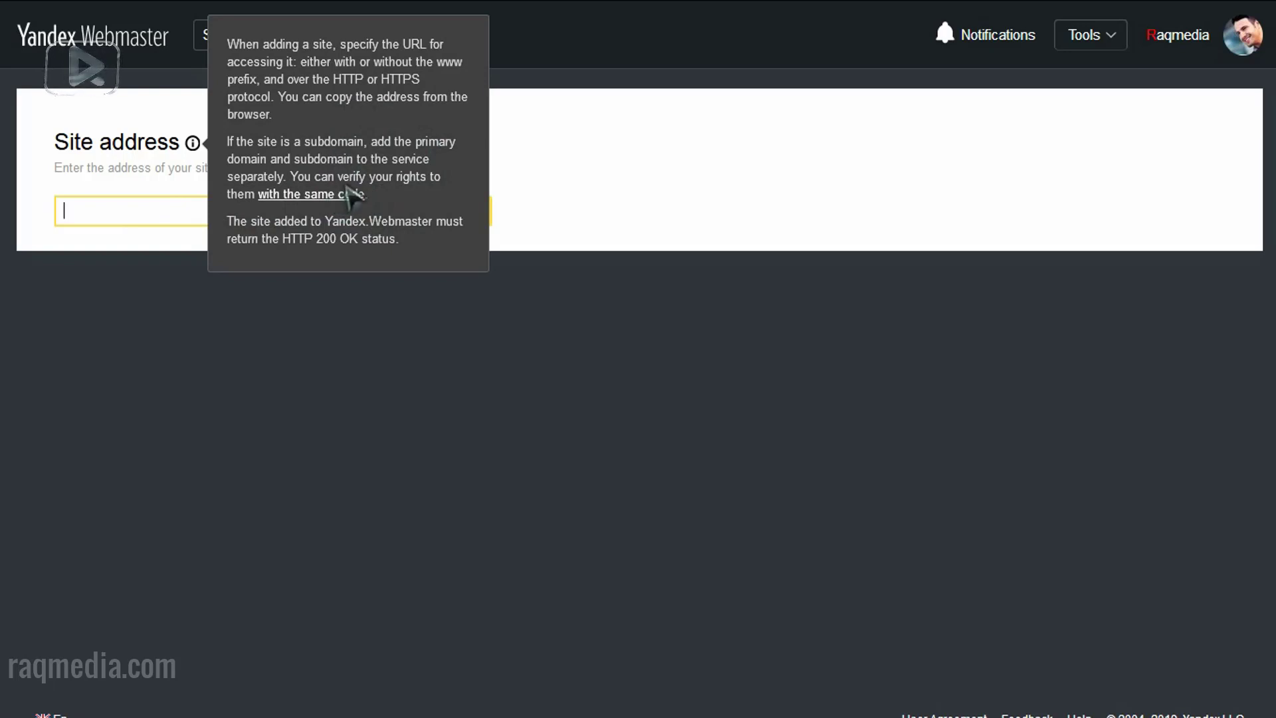
left_click(158, 213)
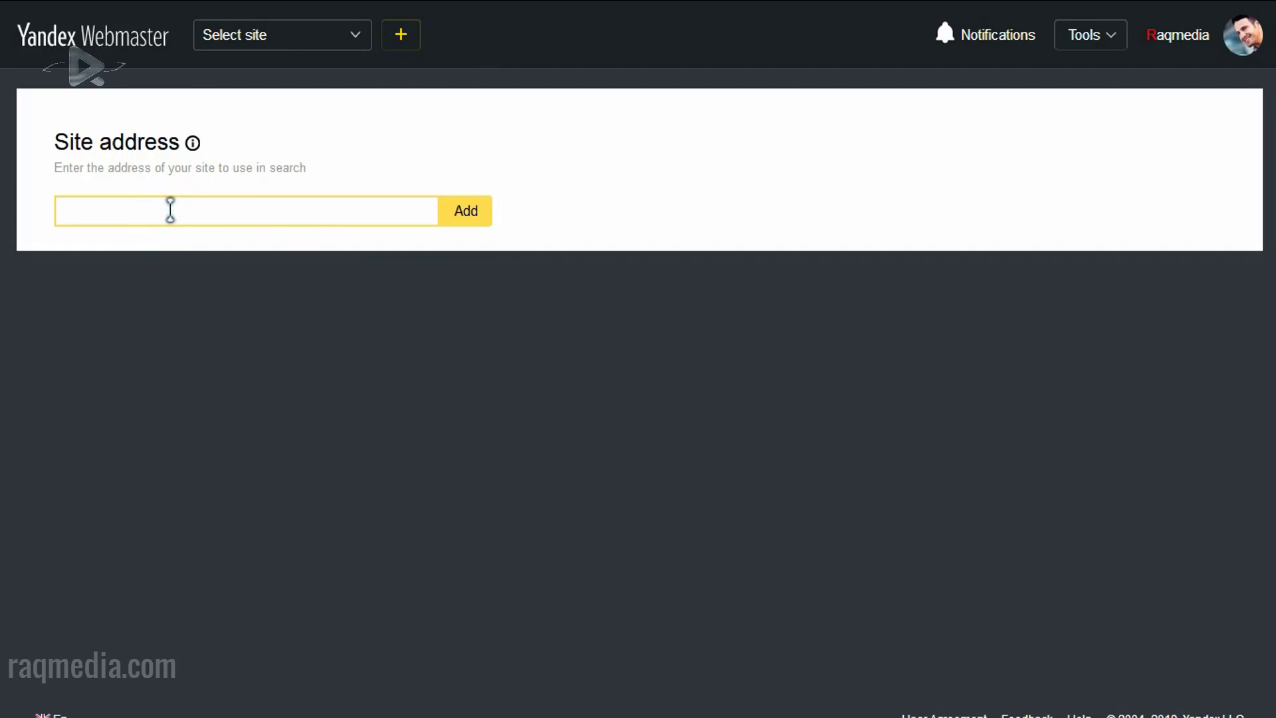
type("https://www.raqmedia.com")
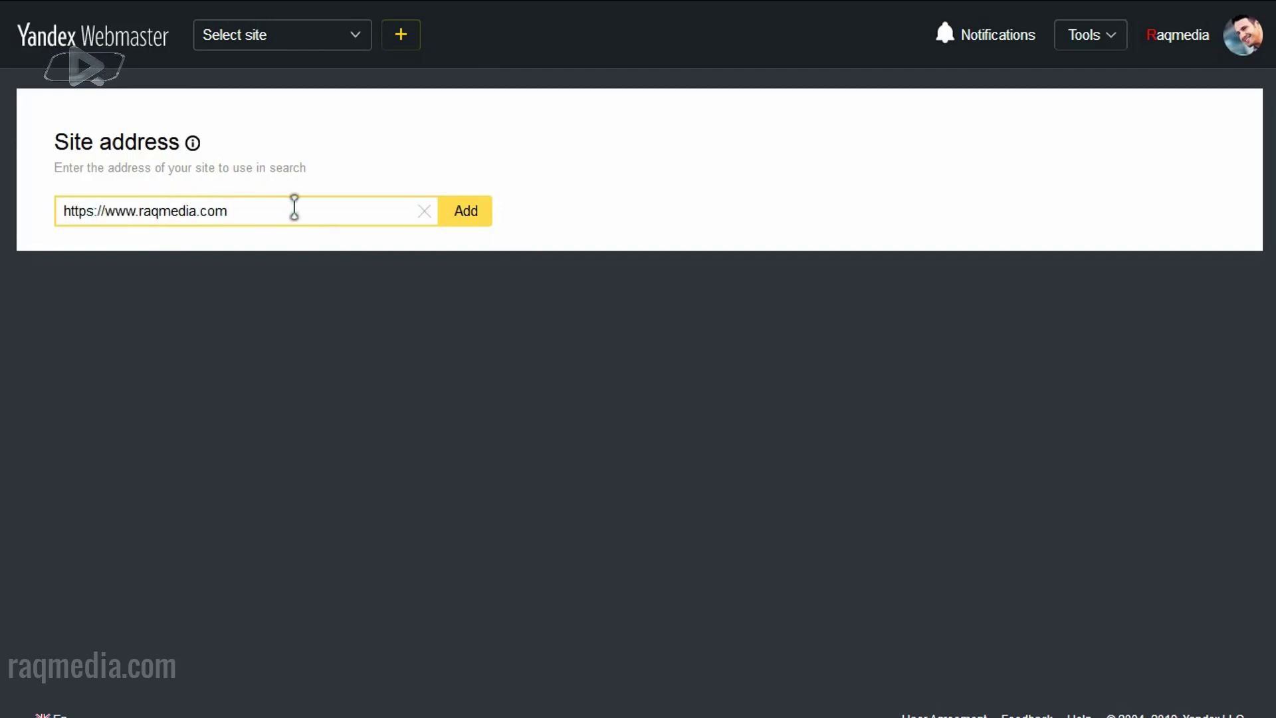
left_click(473, 221)
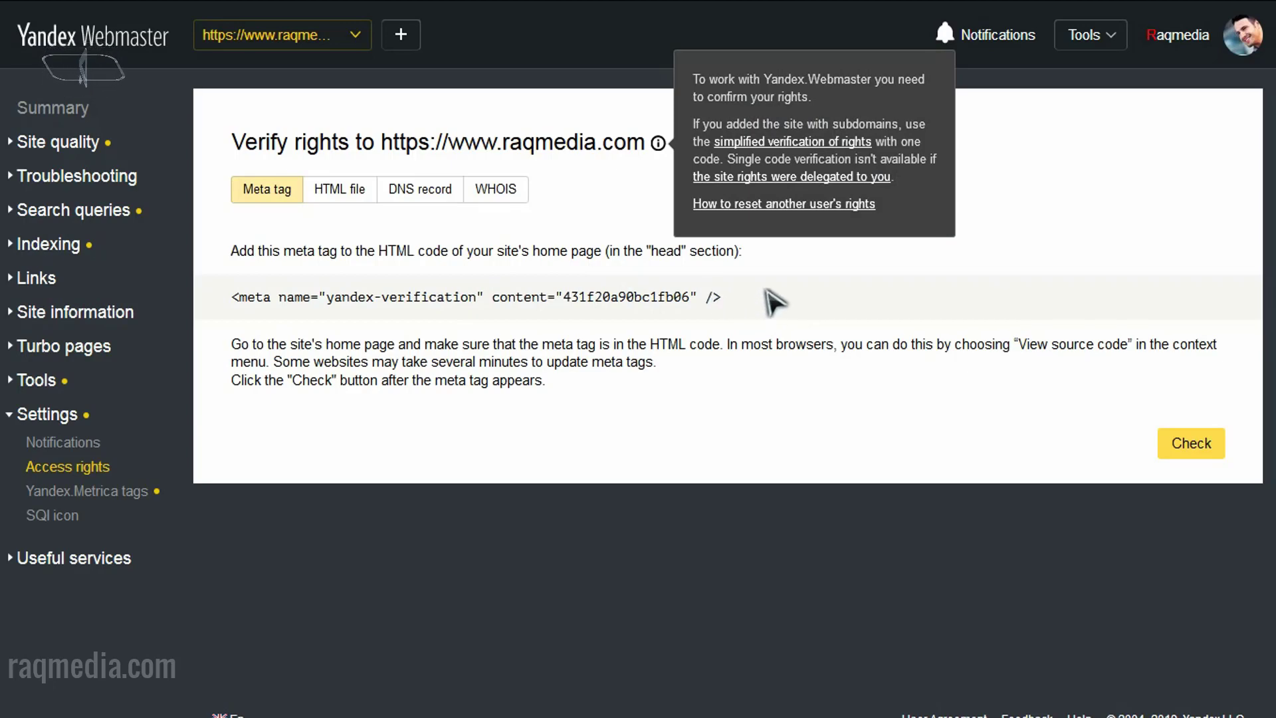
Copy the yandex-verification meta tag and bring up the window switcher.
left_click(210, 223)
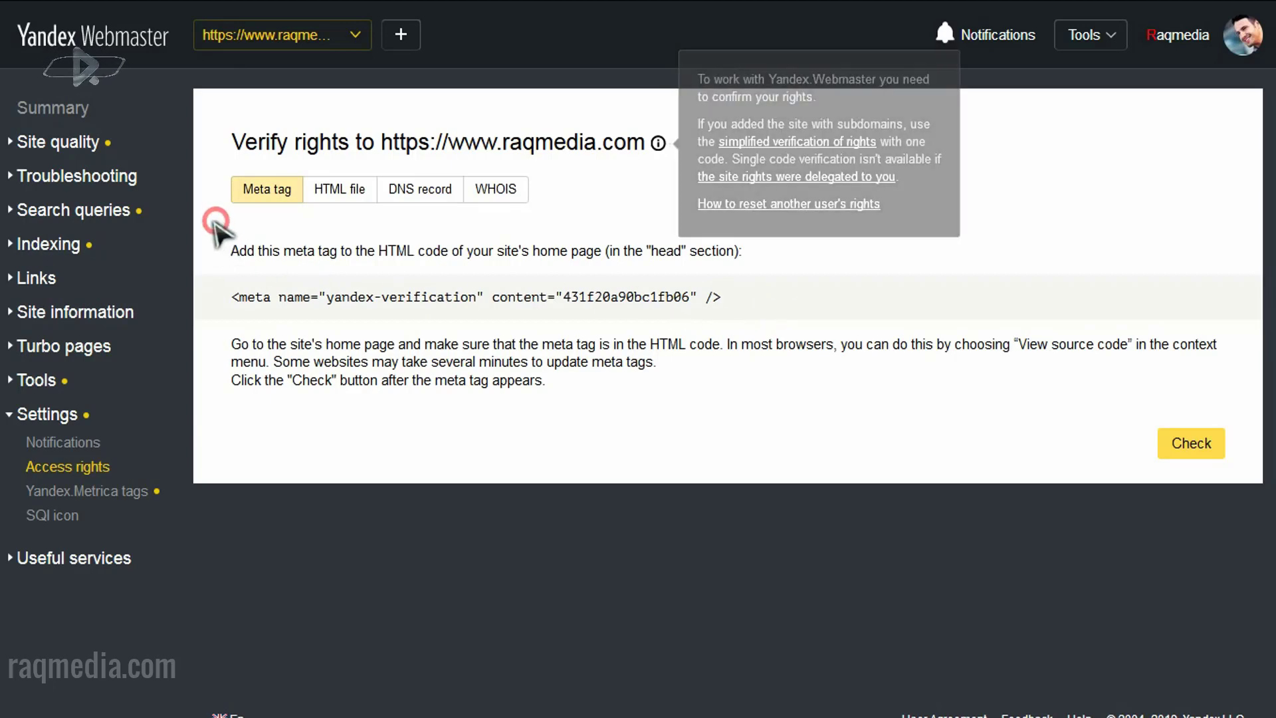
left_click_drag(230, 297, 745, 311)
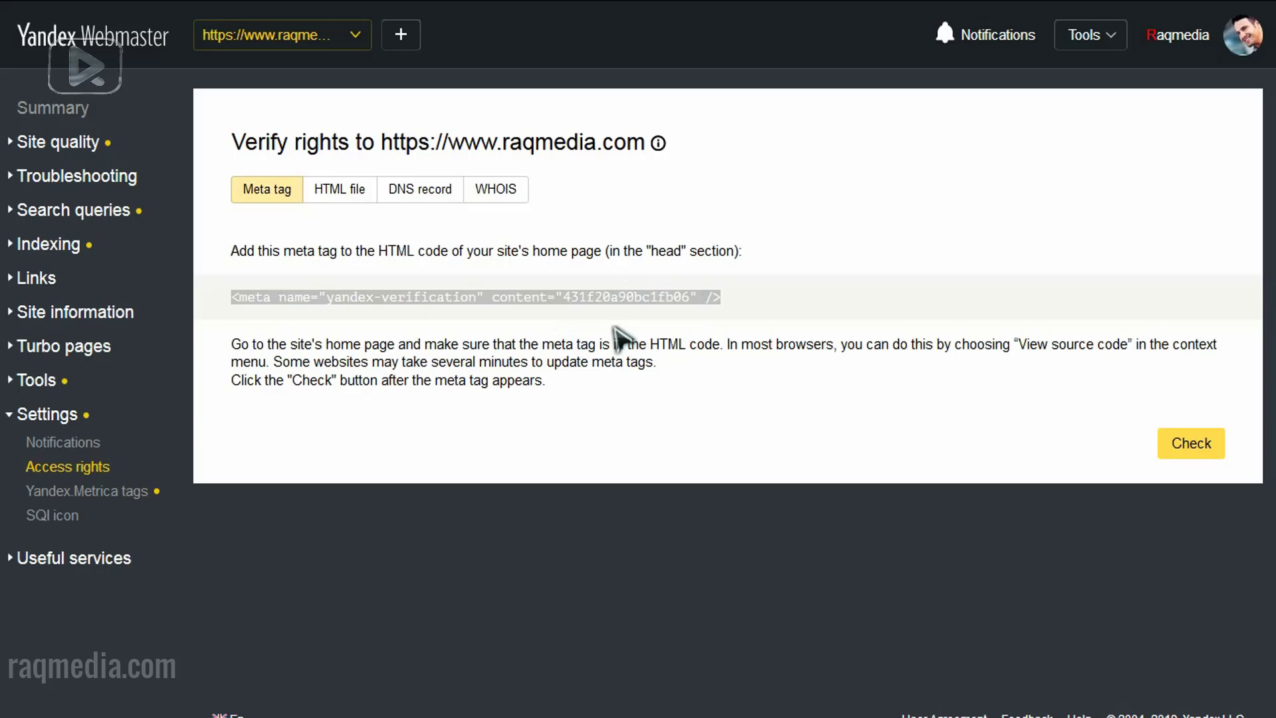
right_click(599, 297)
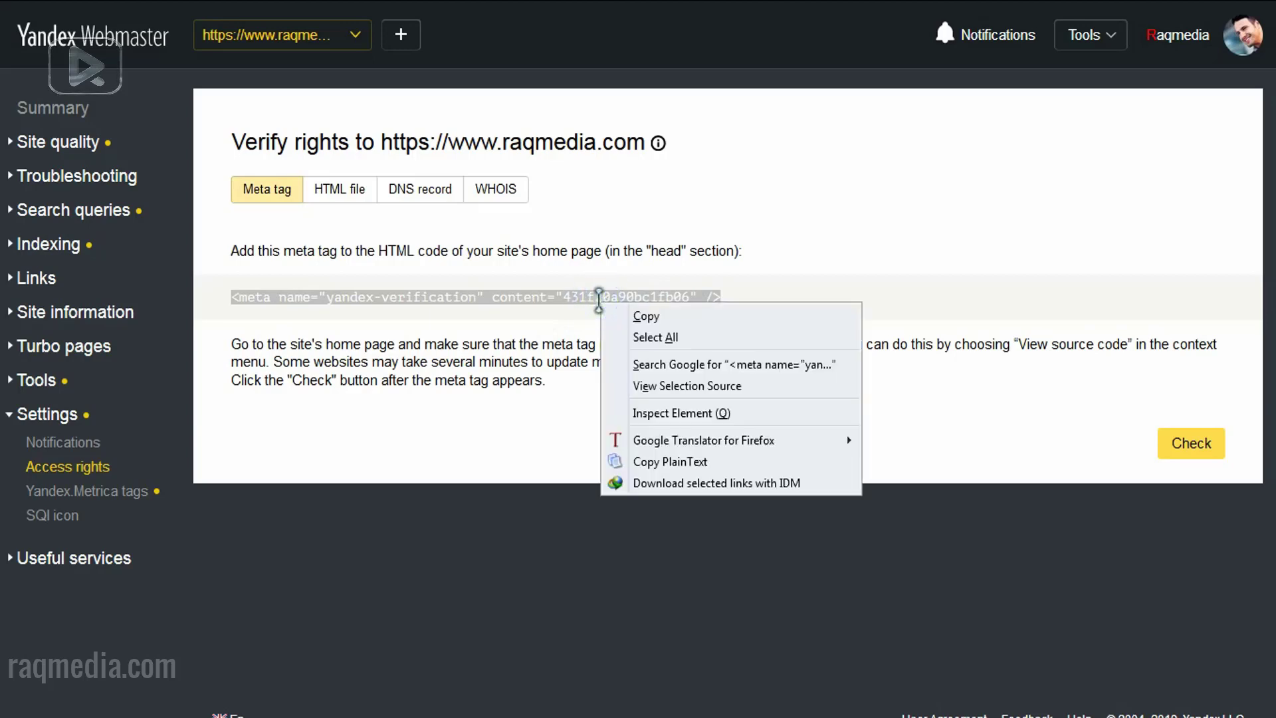
left_click(700, 312)
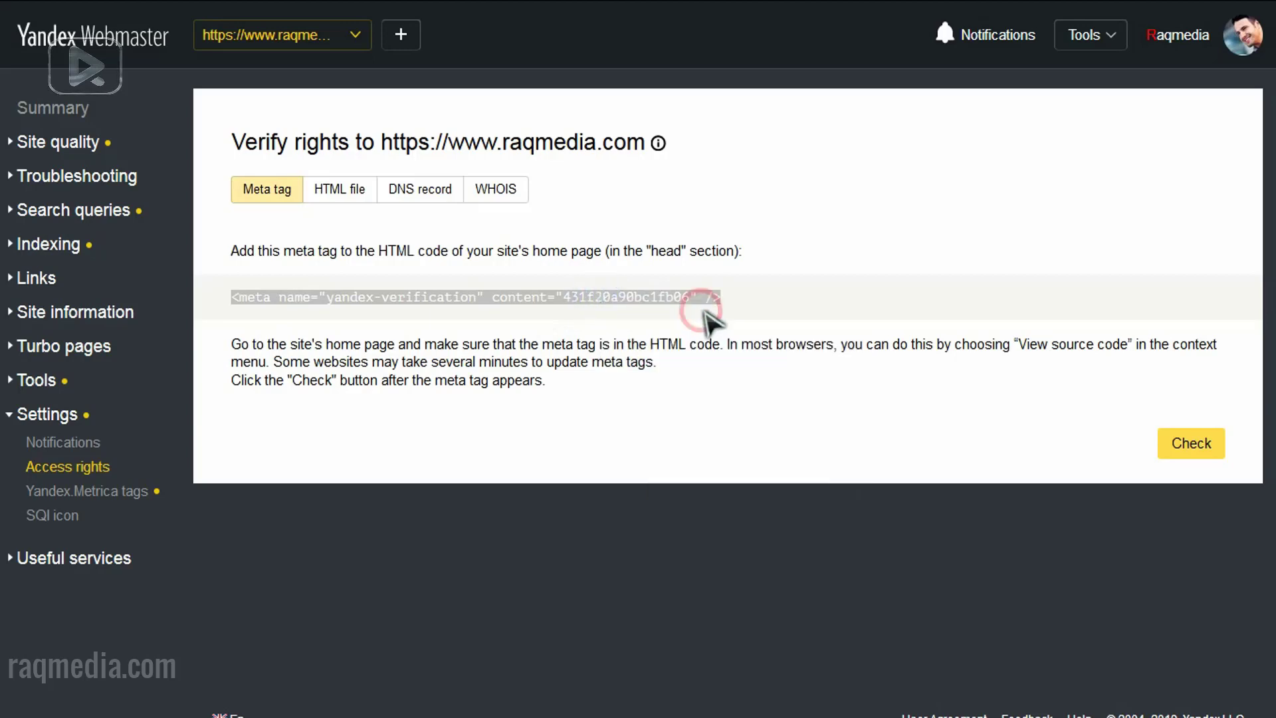
left_click(794, 297)
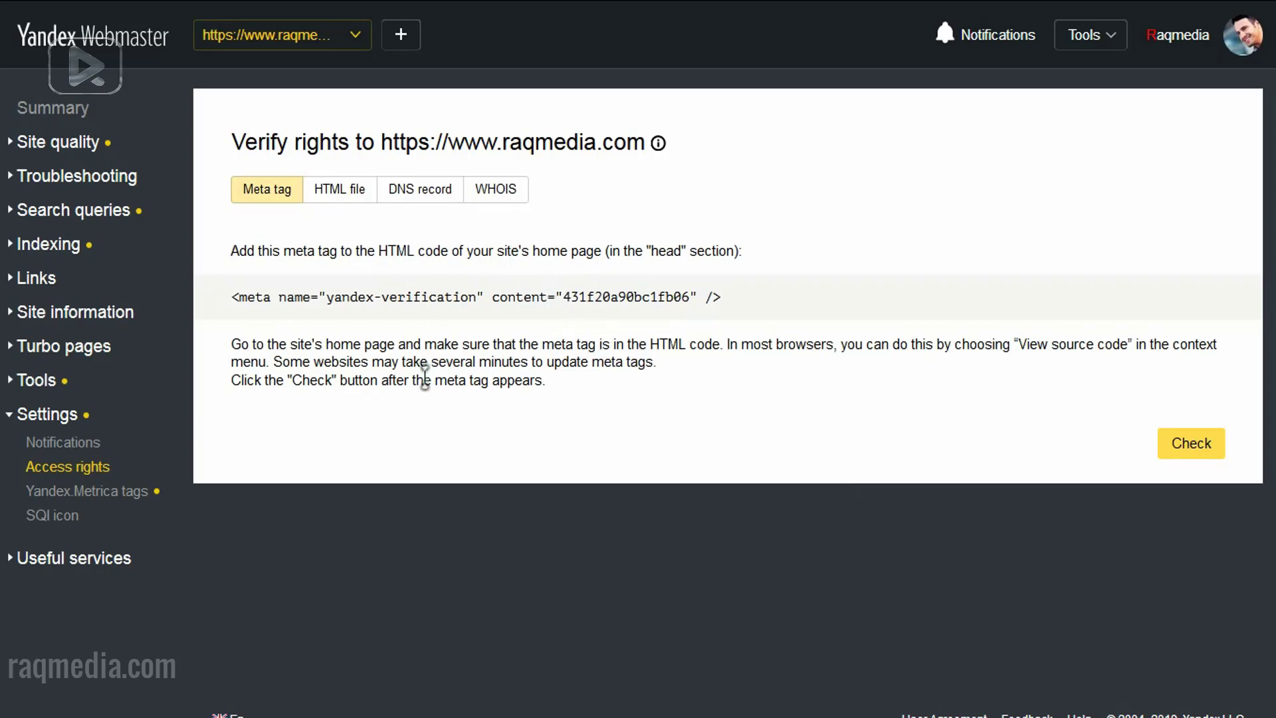
key("super+Tab")
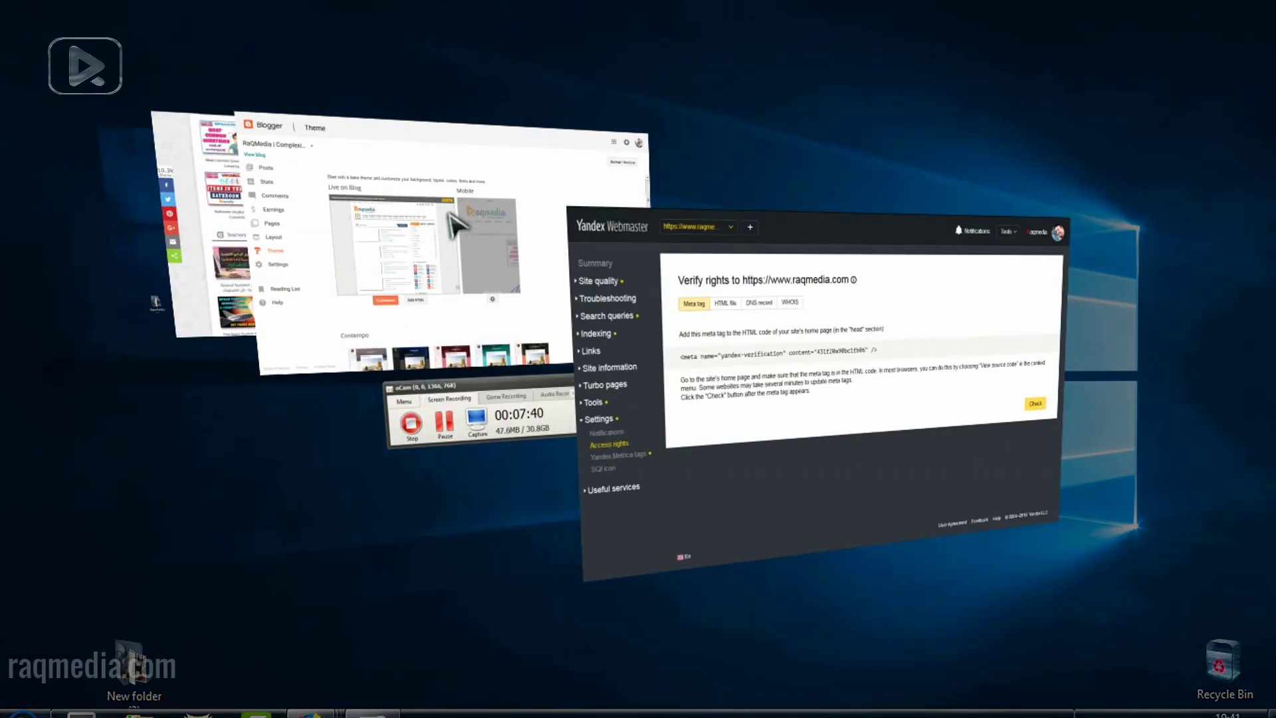
Switch to the Blogger Theme window and open the live theme's HTML editor.
key("Tab")
left_click(452, 211)
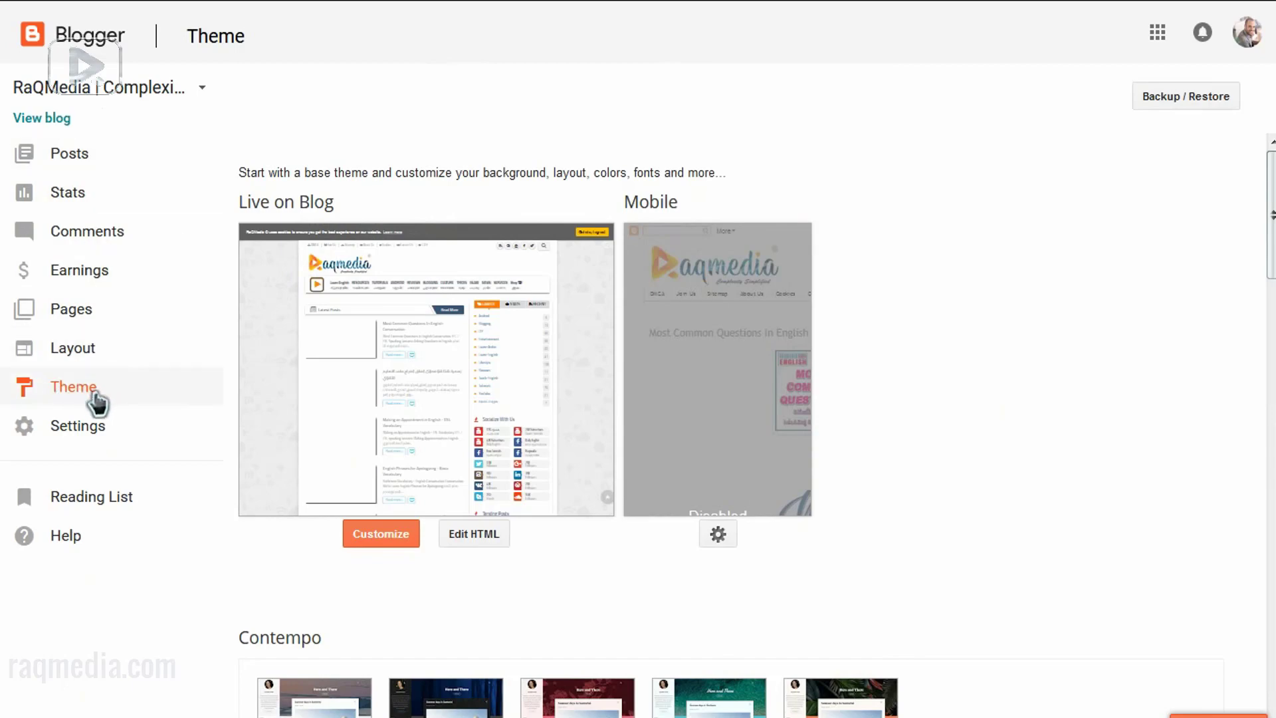
left_click(473, 534)
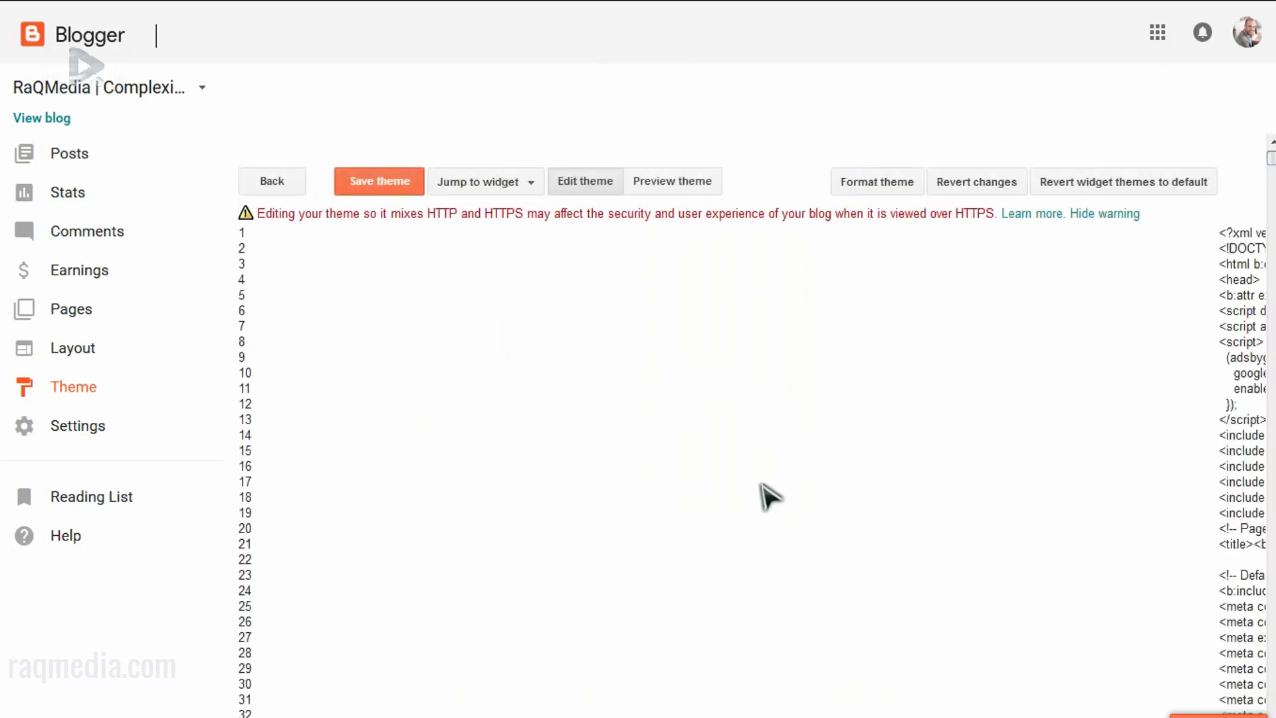
Paste the yandex-verification meta tag on a new line 43 below the other verification tags.
left_click(1116, 213)
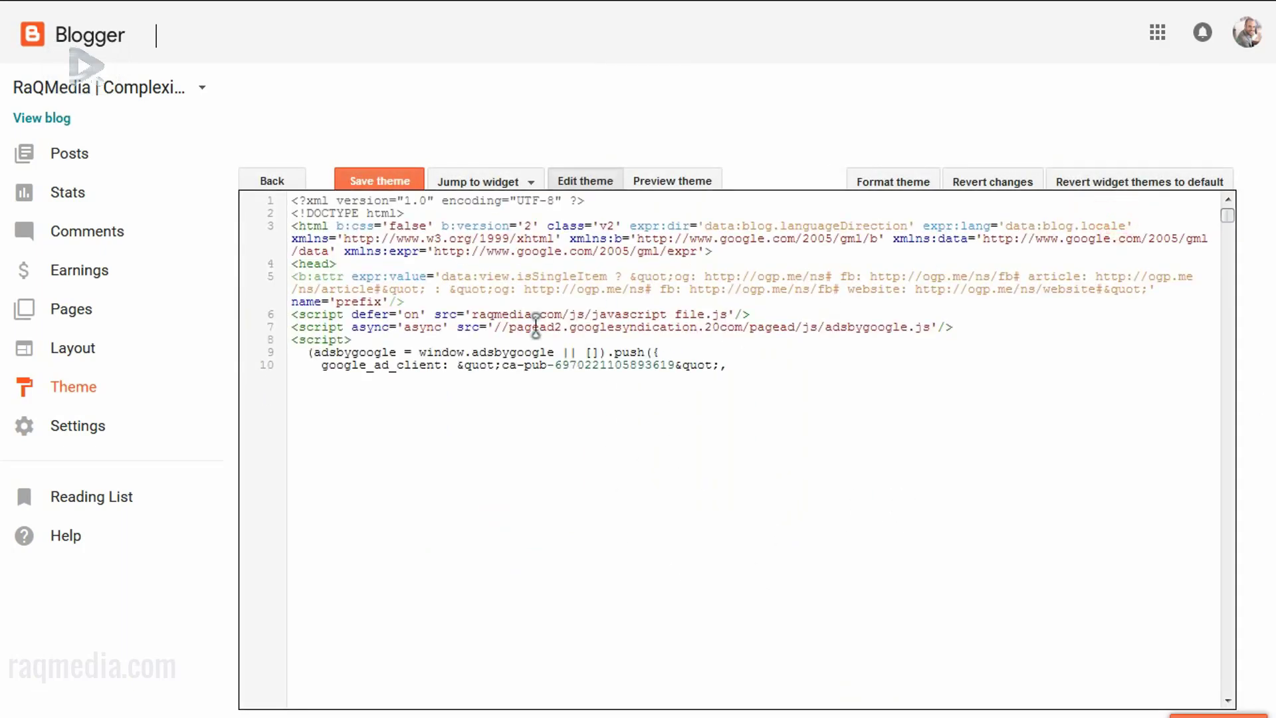
scroll(573, 353, "down", 5)
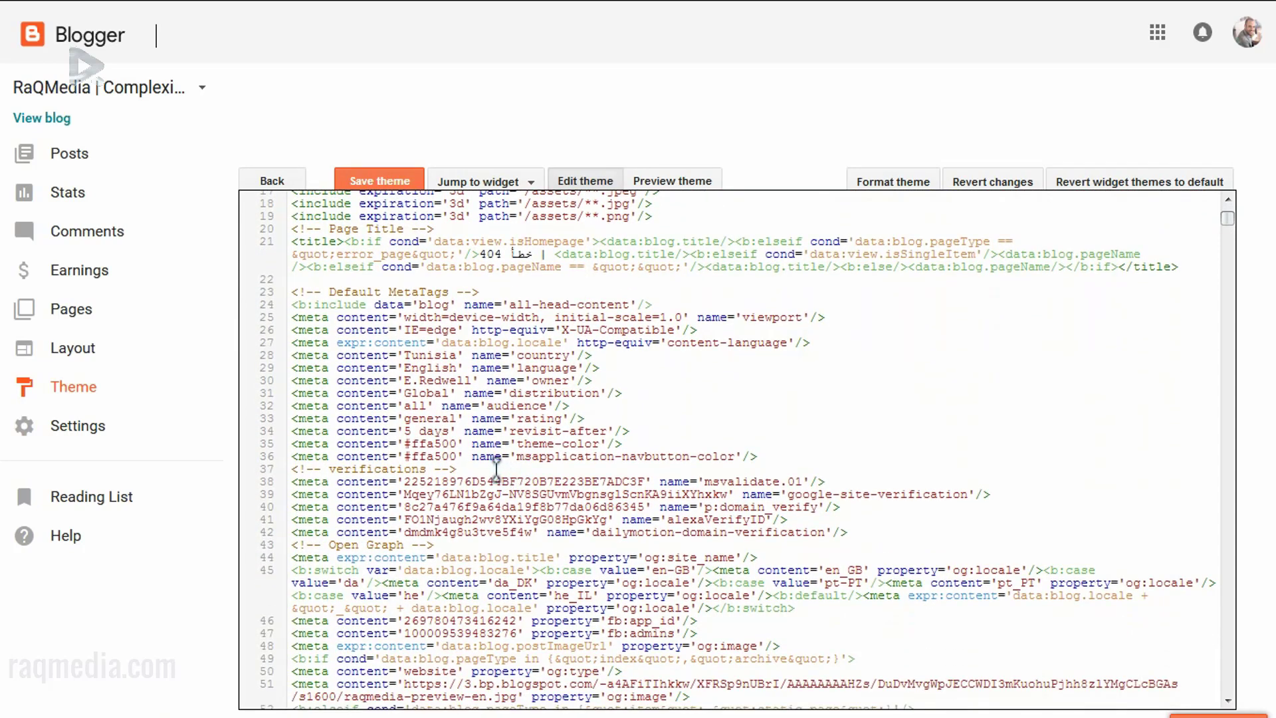
left_click(496, 469)
left_click(863, 528)
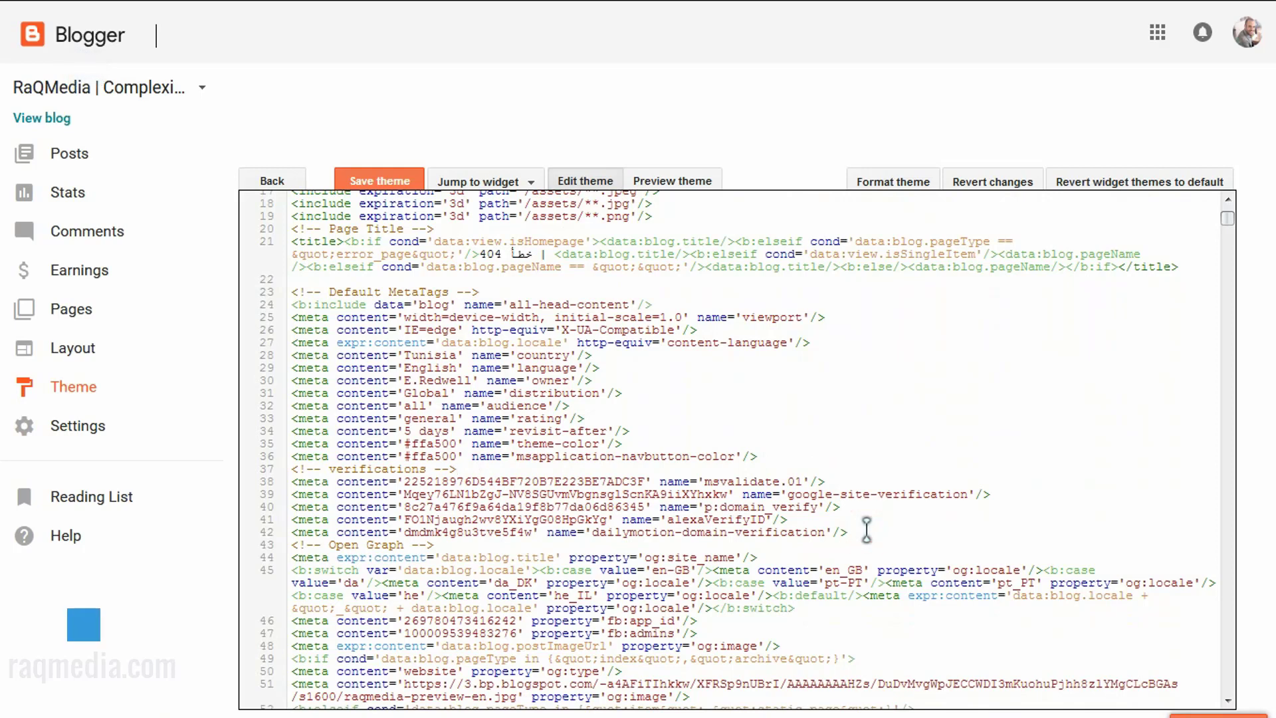
key("Return")
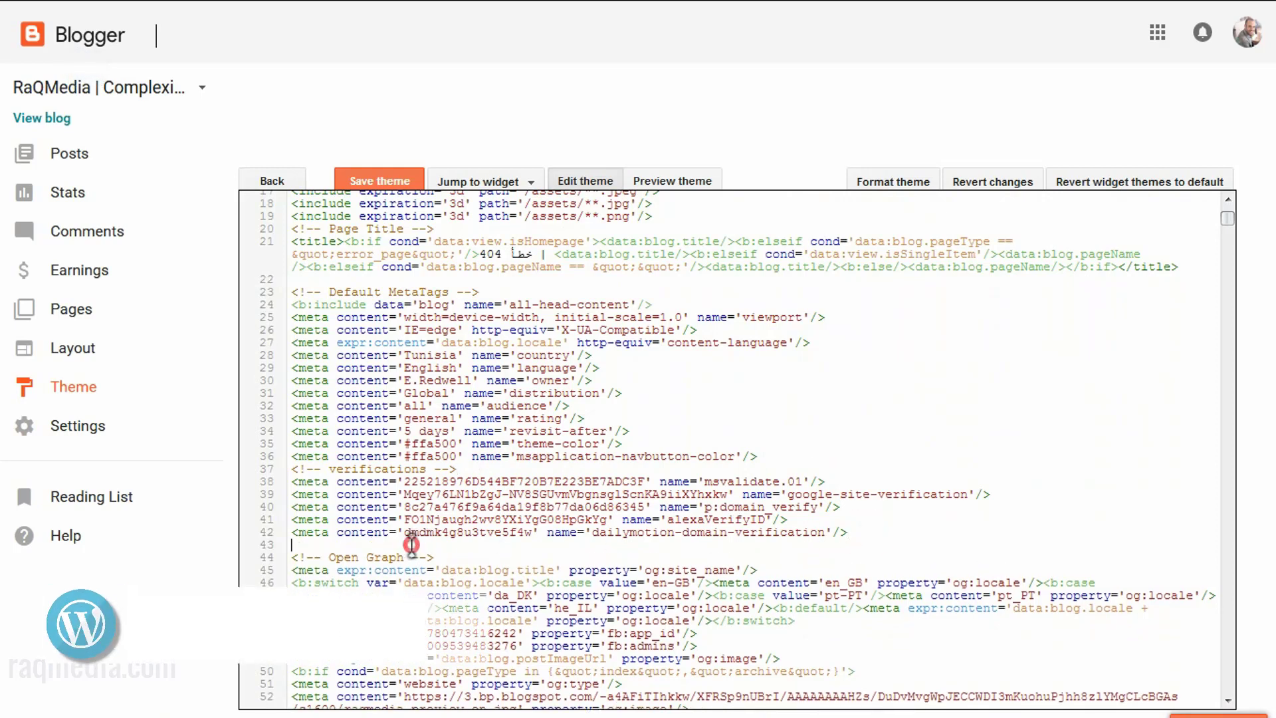
scroll(412, 545, "down", 4)
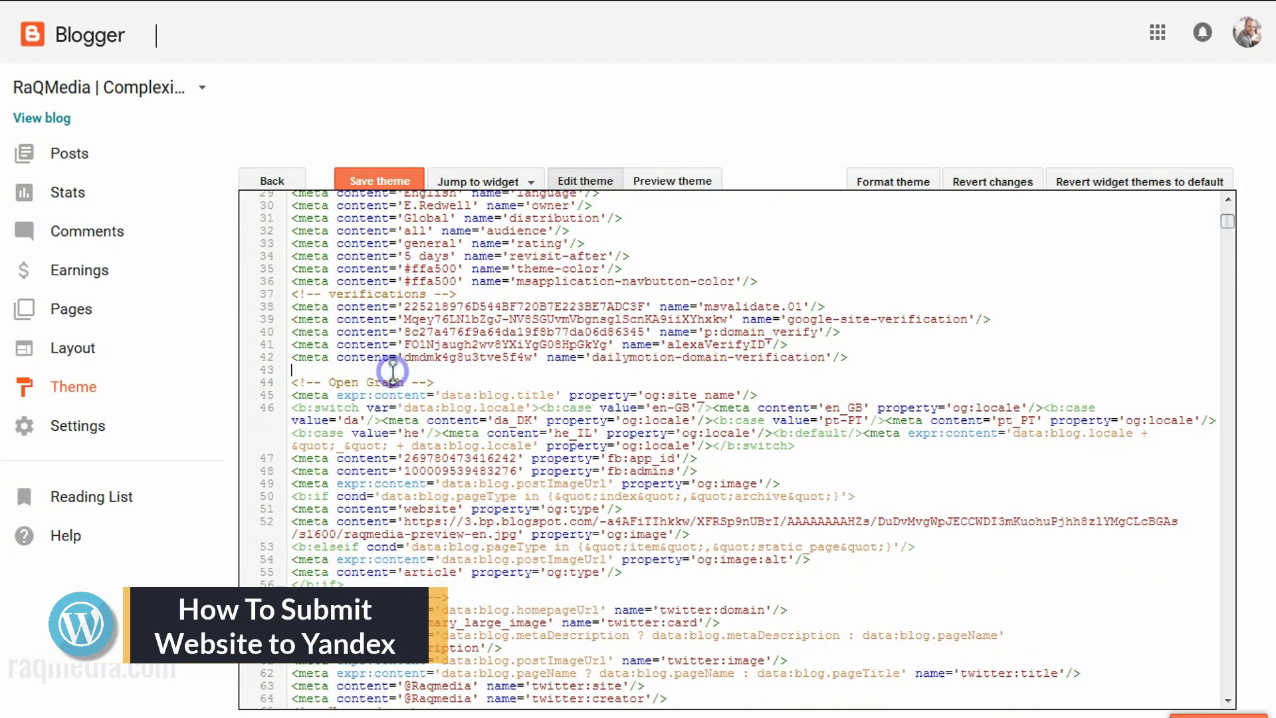
right_click(393, 370)
left_click(439, 456)
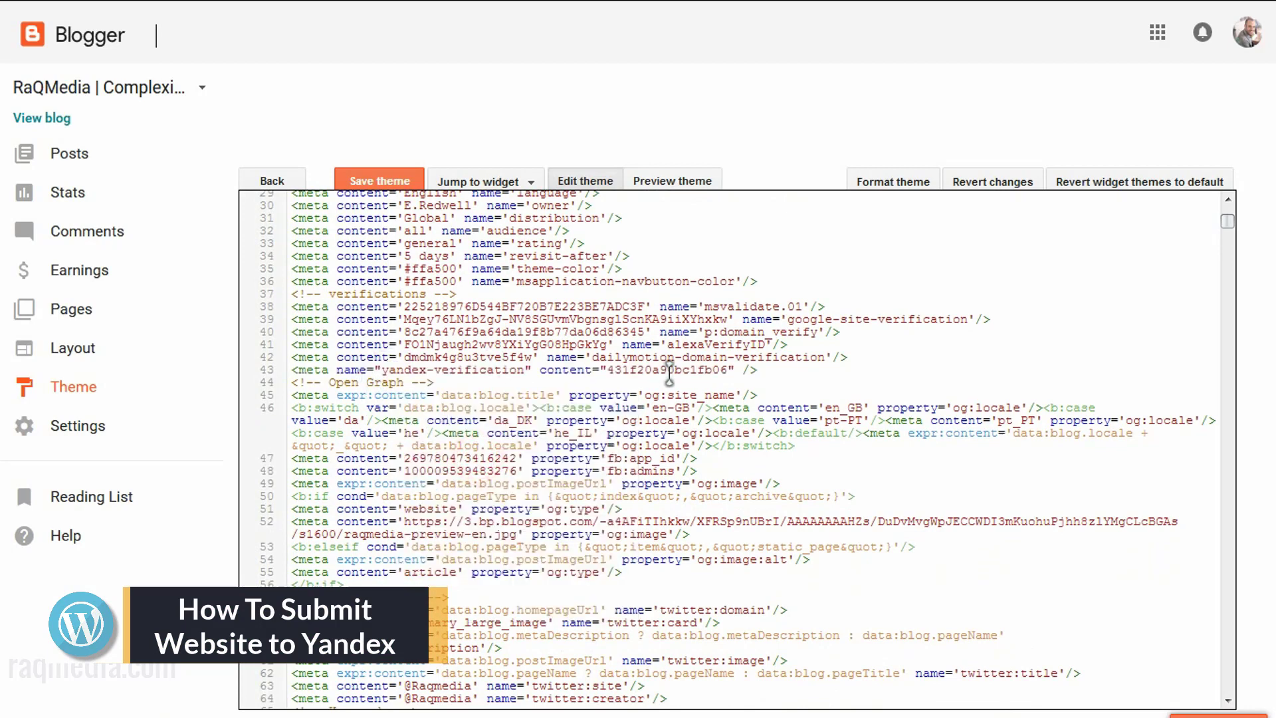
Save the Blogger theme and return to Yandex Webmaster.
scroll(561, 344, "up", 2)
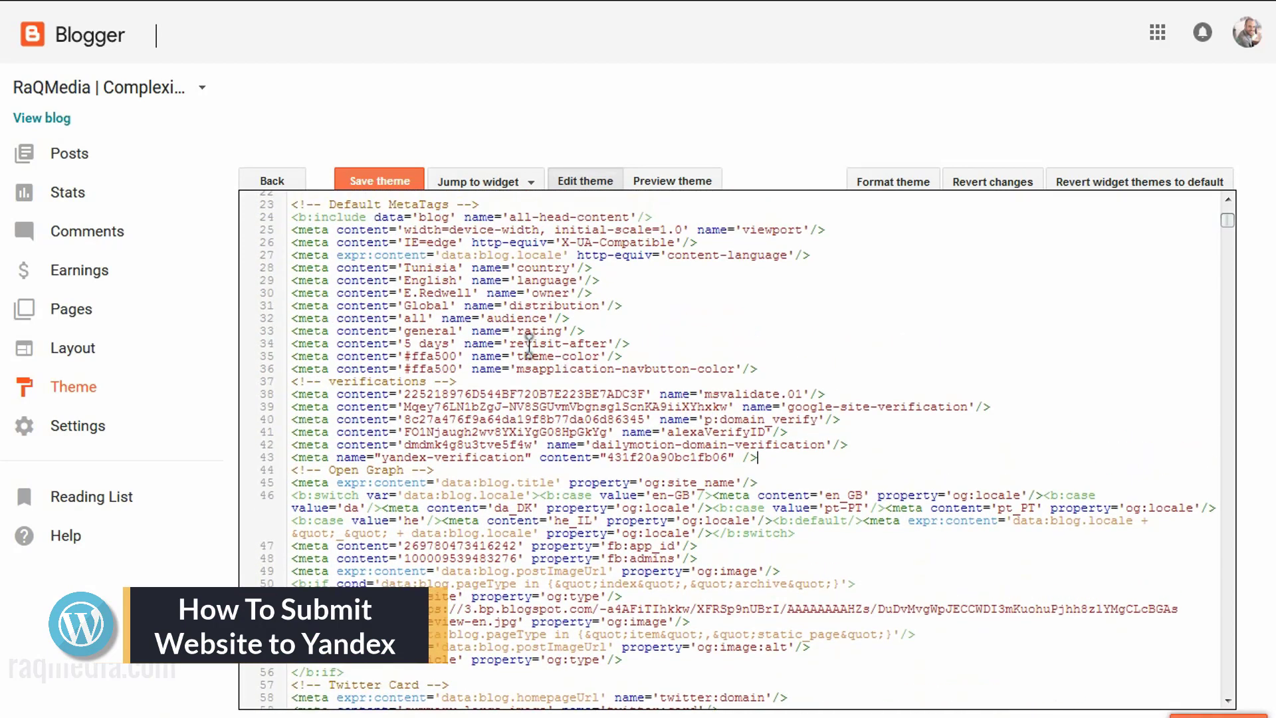
left_click(380, 188)
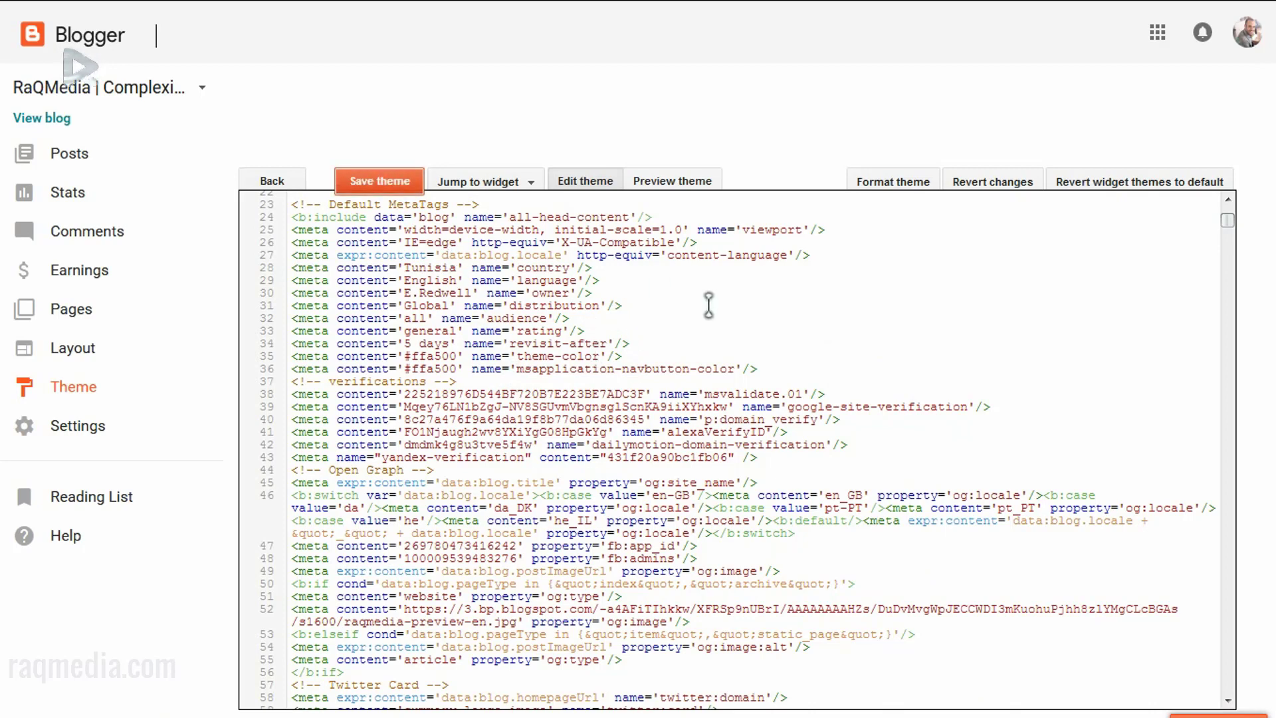
key("super+Tab")
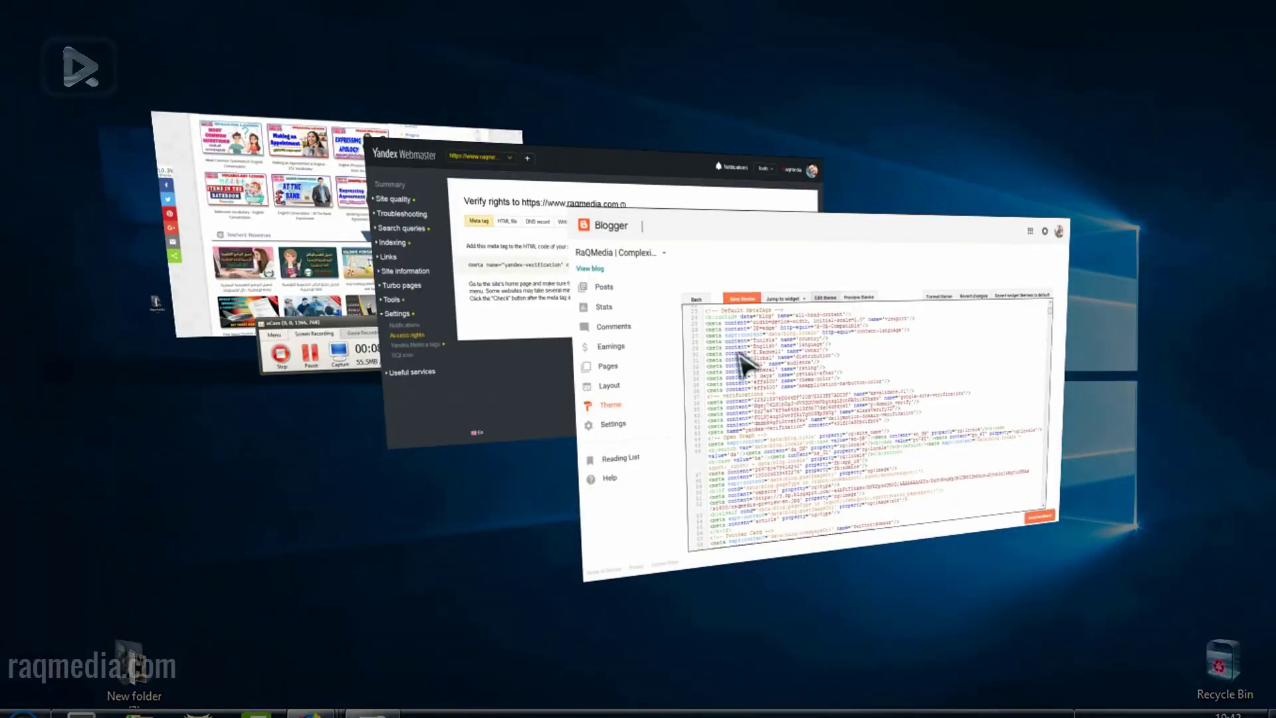
left_click(500, 237)
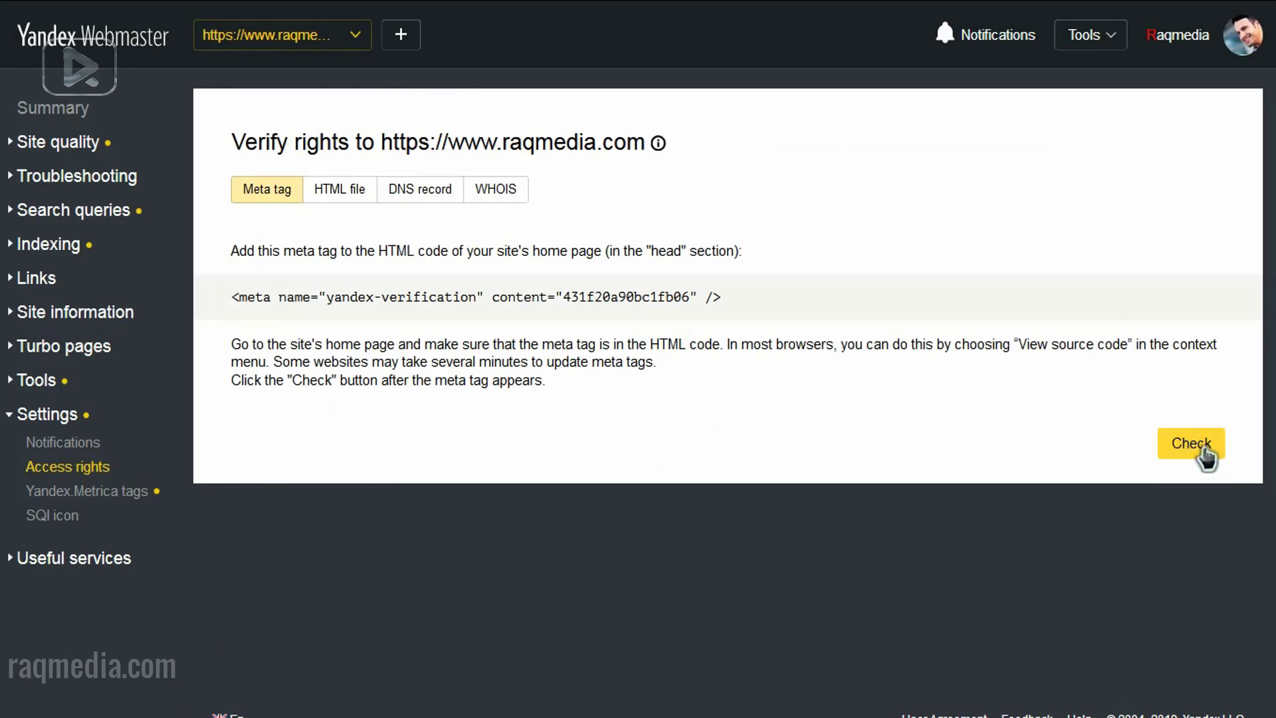
Run the meta tag check so Raqmedia shows as verified on 08.02.2019.
left_click(1203, 455)
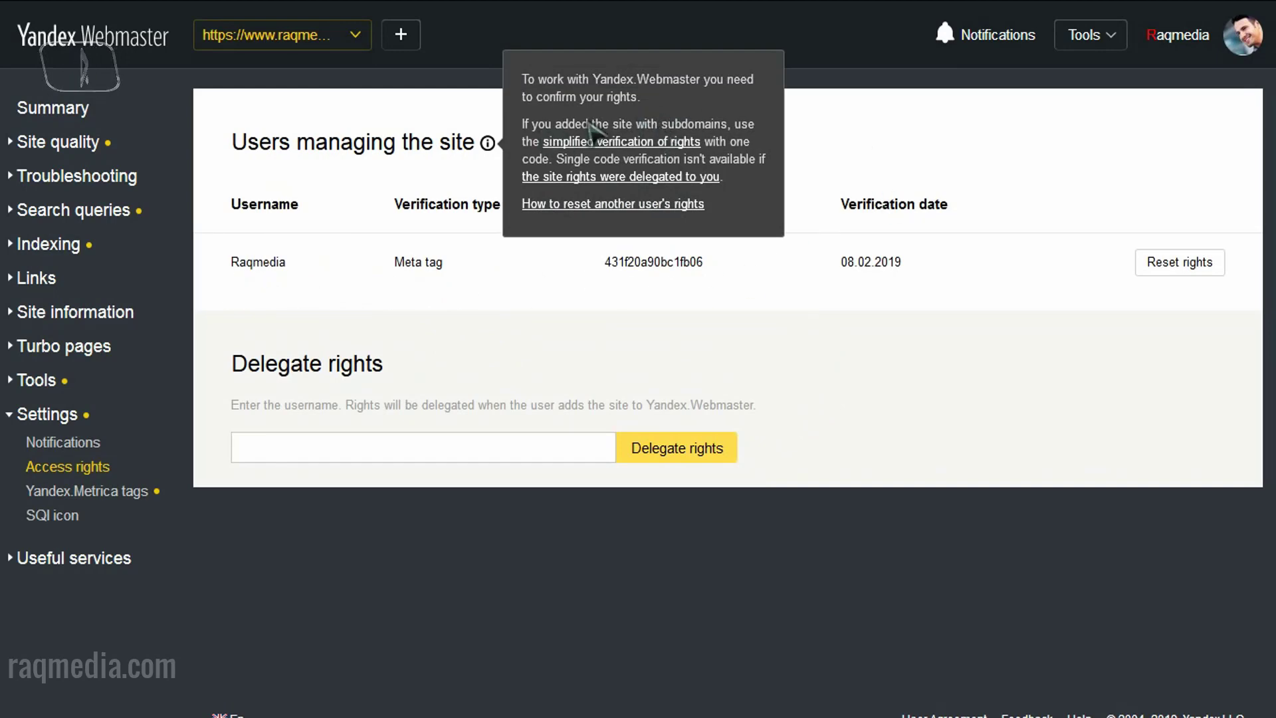
left_click(862, 128)
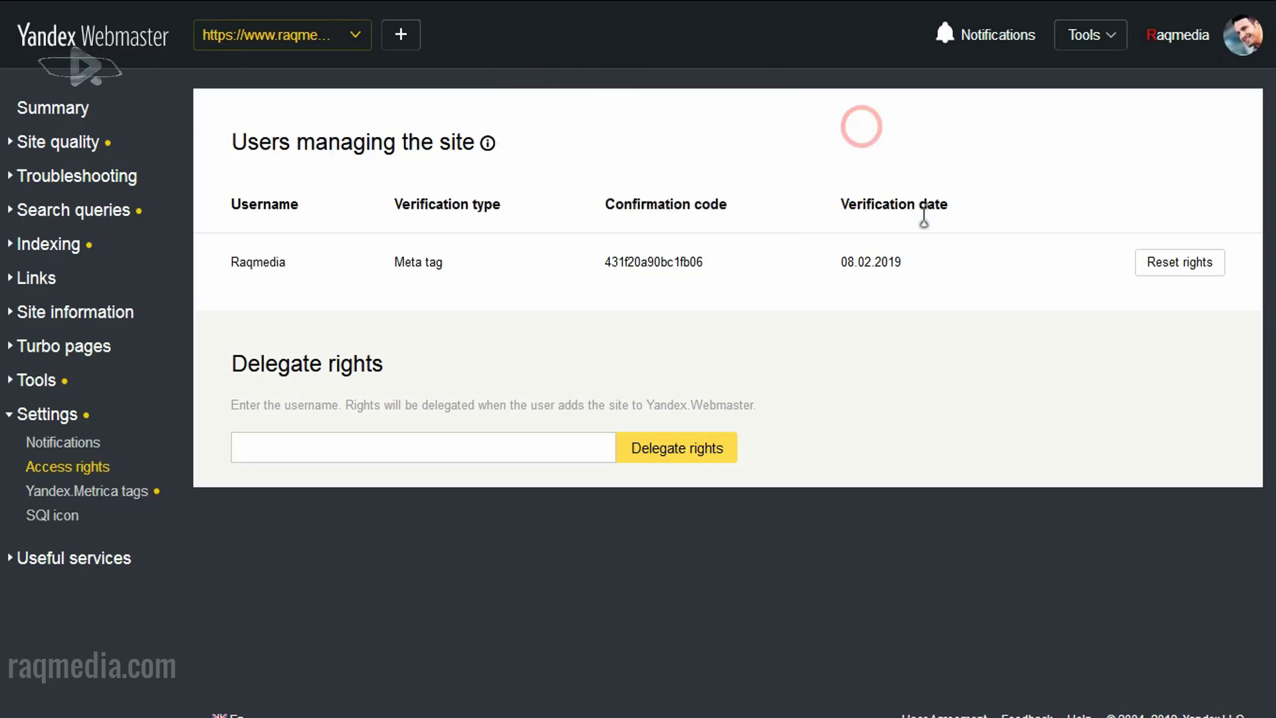
left_click_drag(831, 261, 904, 266)
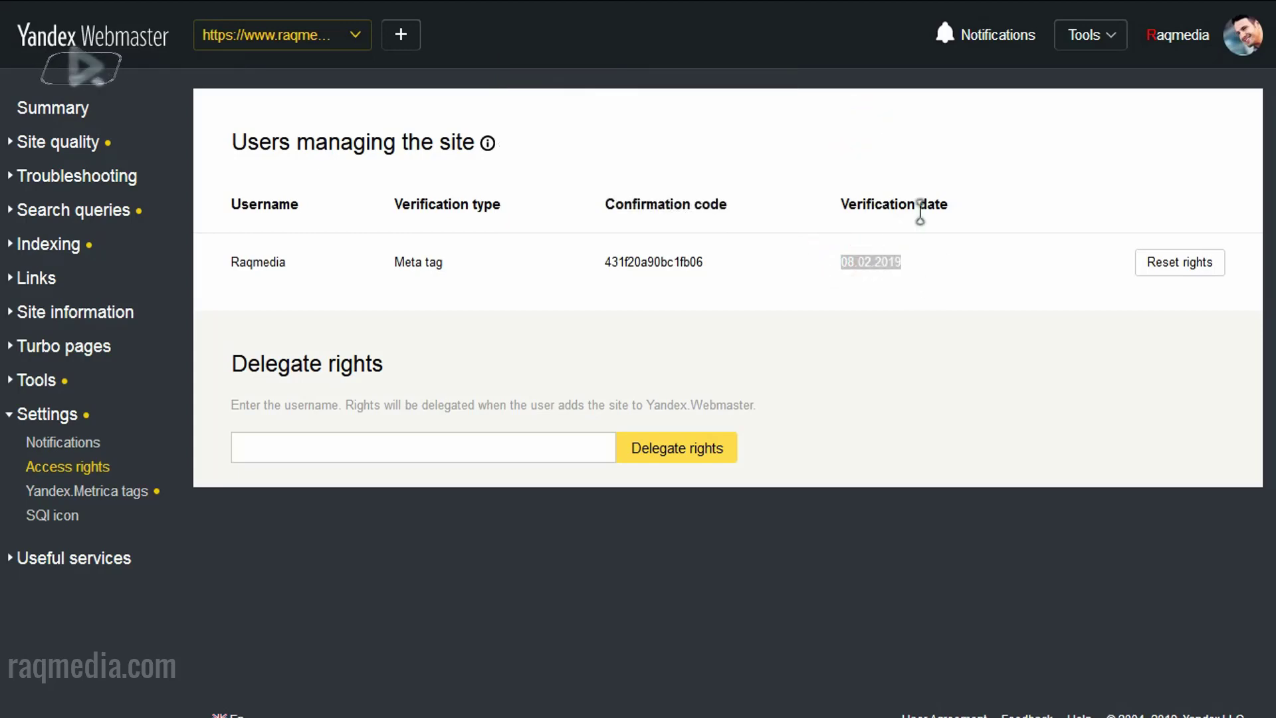
left_click(925, 265)
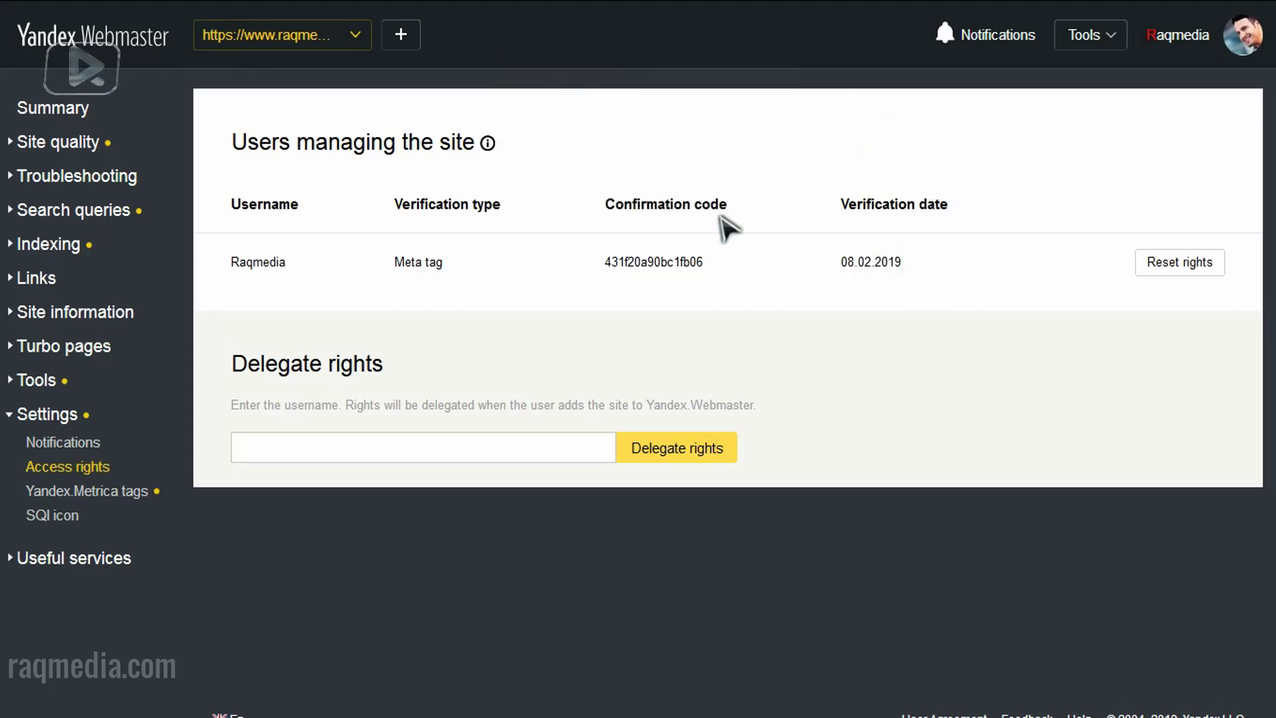
View the raqmedia.com Summary cards, which report no fatal errors, critical errors or problems.
left_click(67, 115)
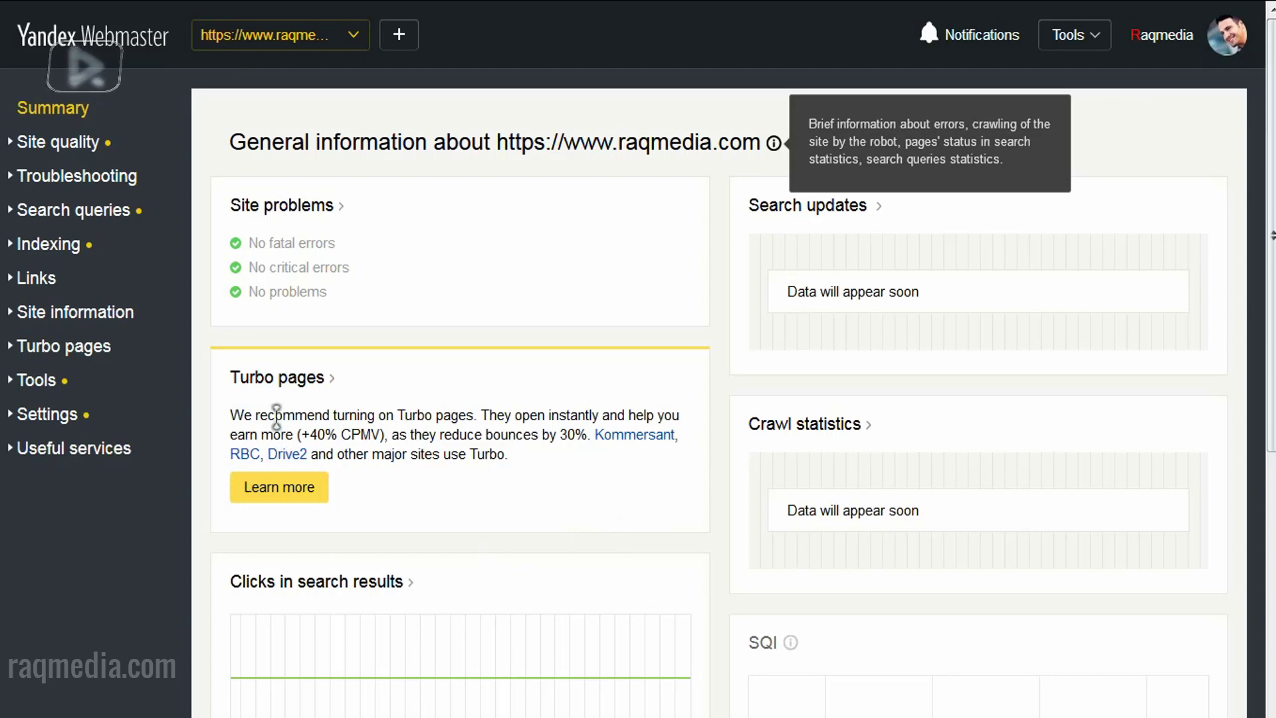
left_click(1153, 133)
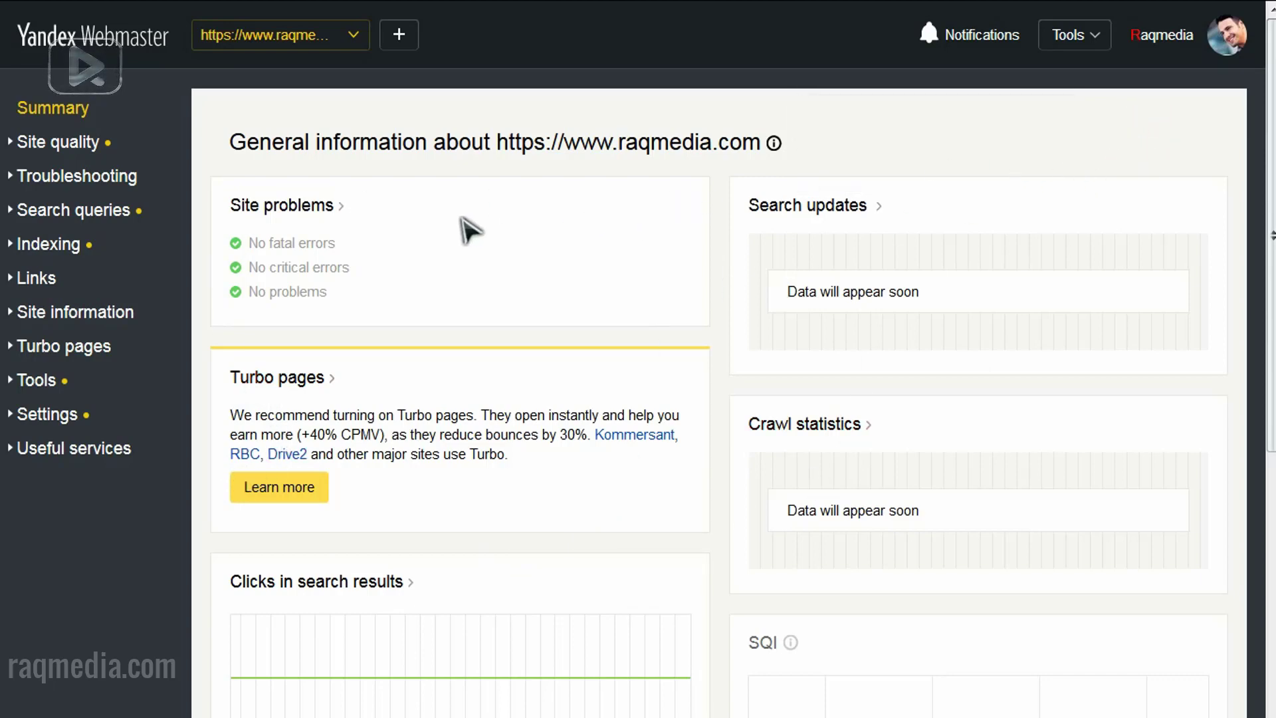
scroll(516, 545, "down", 6)
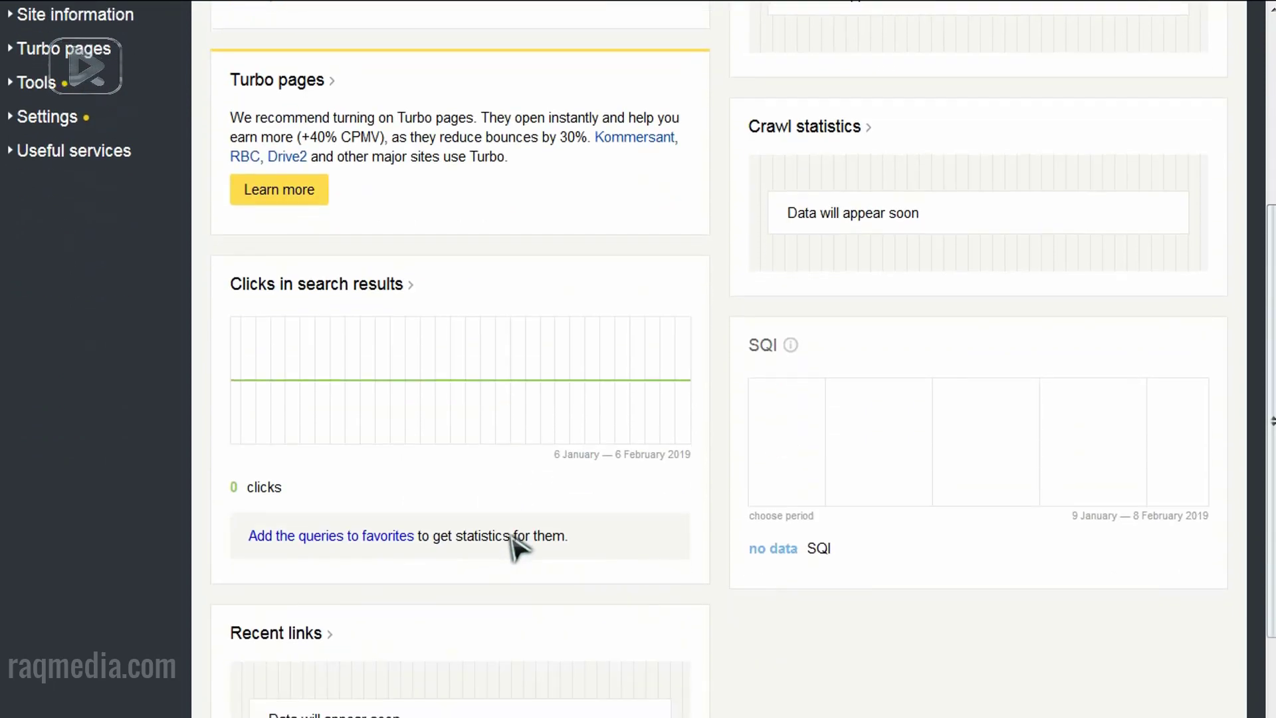
scroll(518, 545, "up", 6)
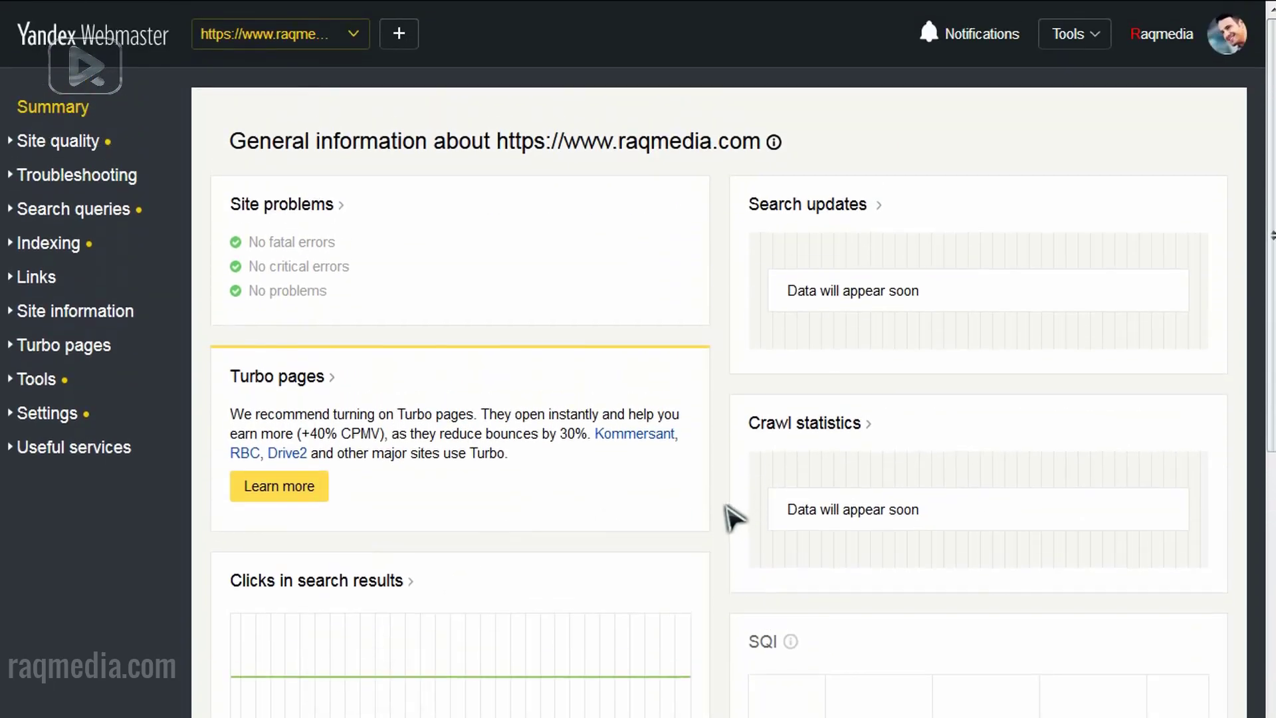
scroll(734, 518, "down", 6)
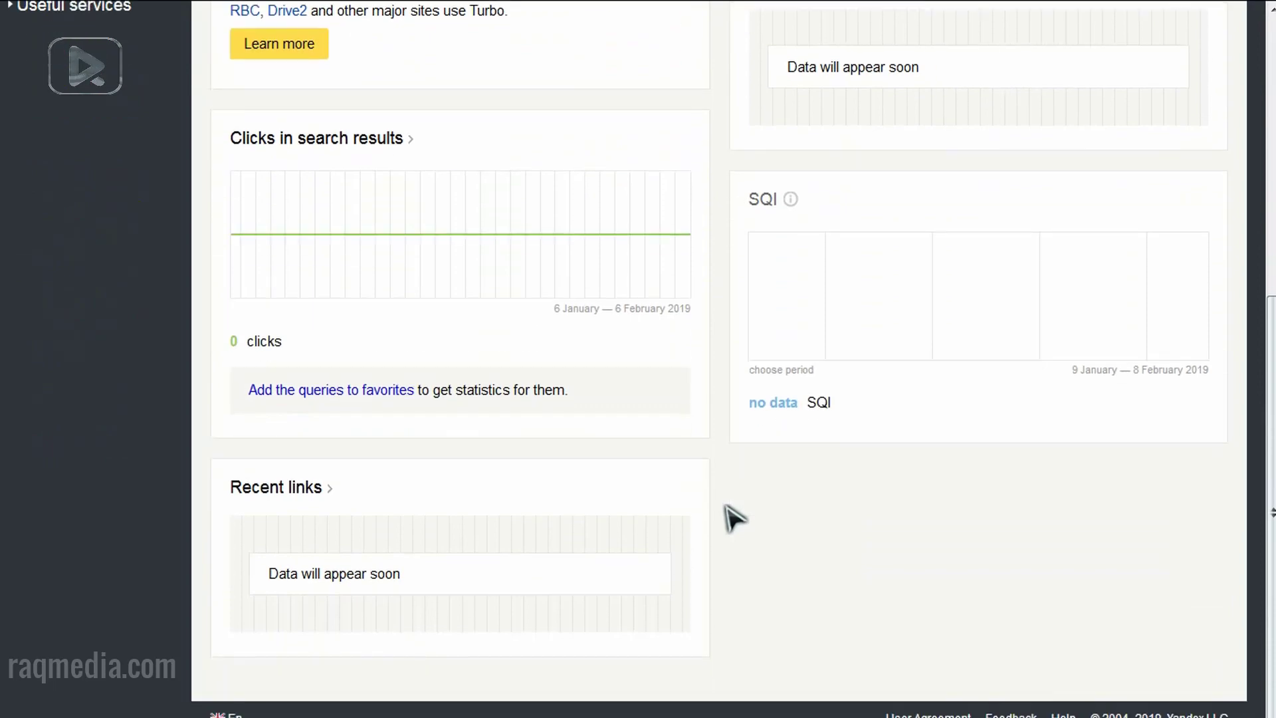
scroll(734, 517, "up", 6)
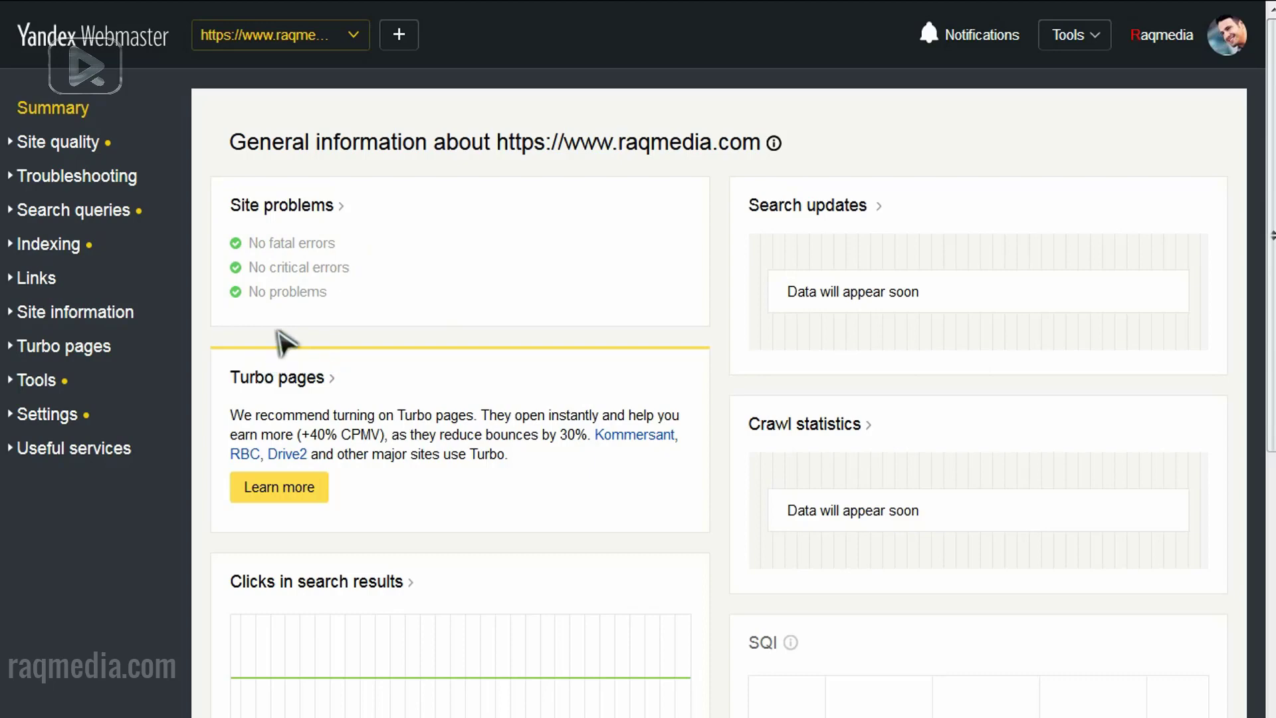
scroll(705, 541, "down", 1)
scroll(704, 541, "up", 1)
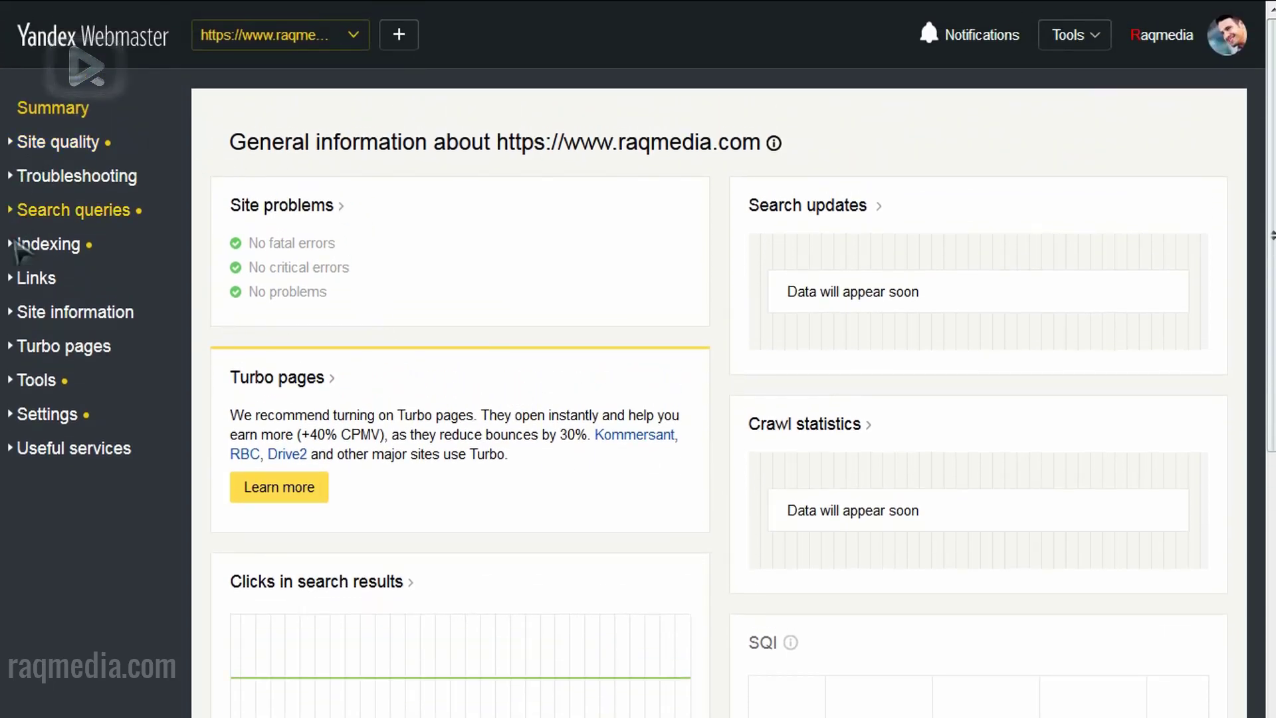
Expand Site quality and look through the site's quality indicators.
left_click(49, 147)
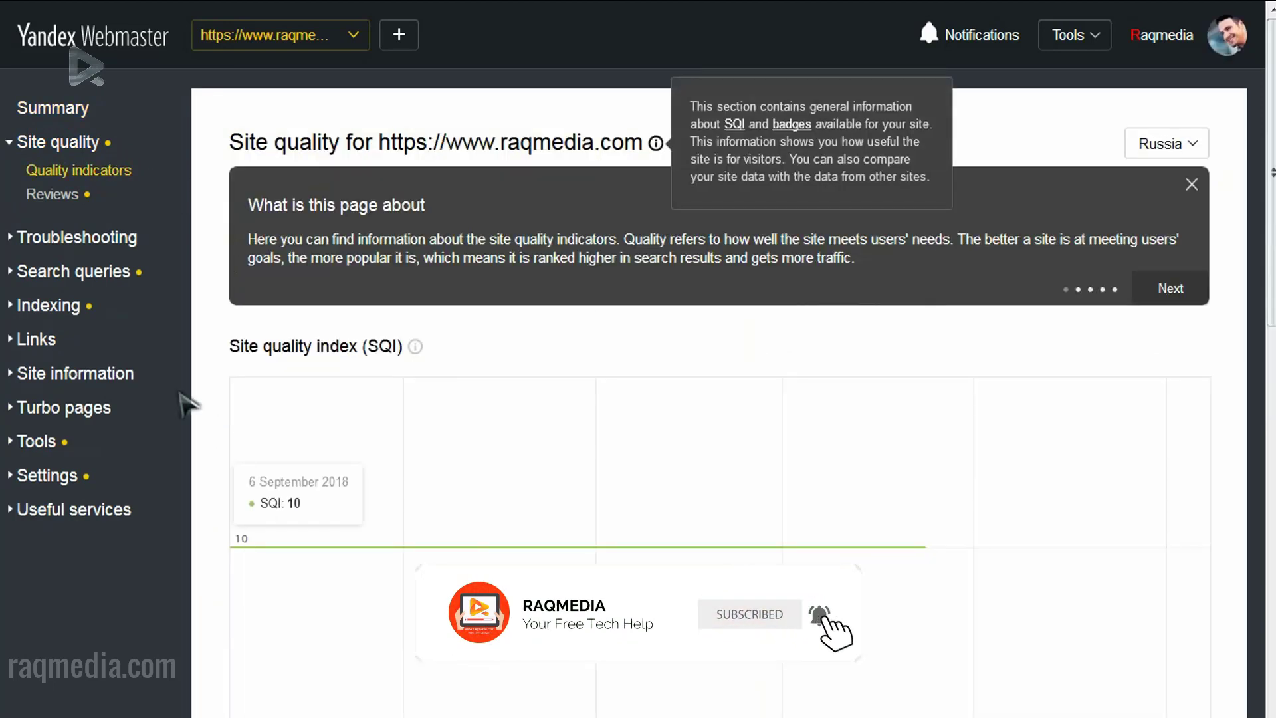
scroll(205, 433, "down", 3)
scroll(212, 442, "down", 6)
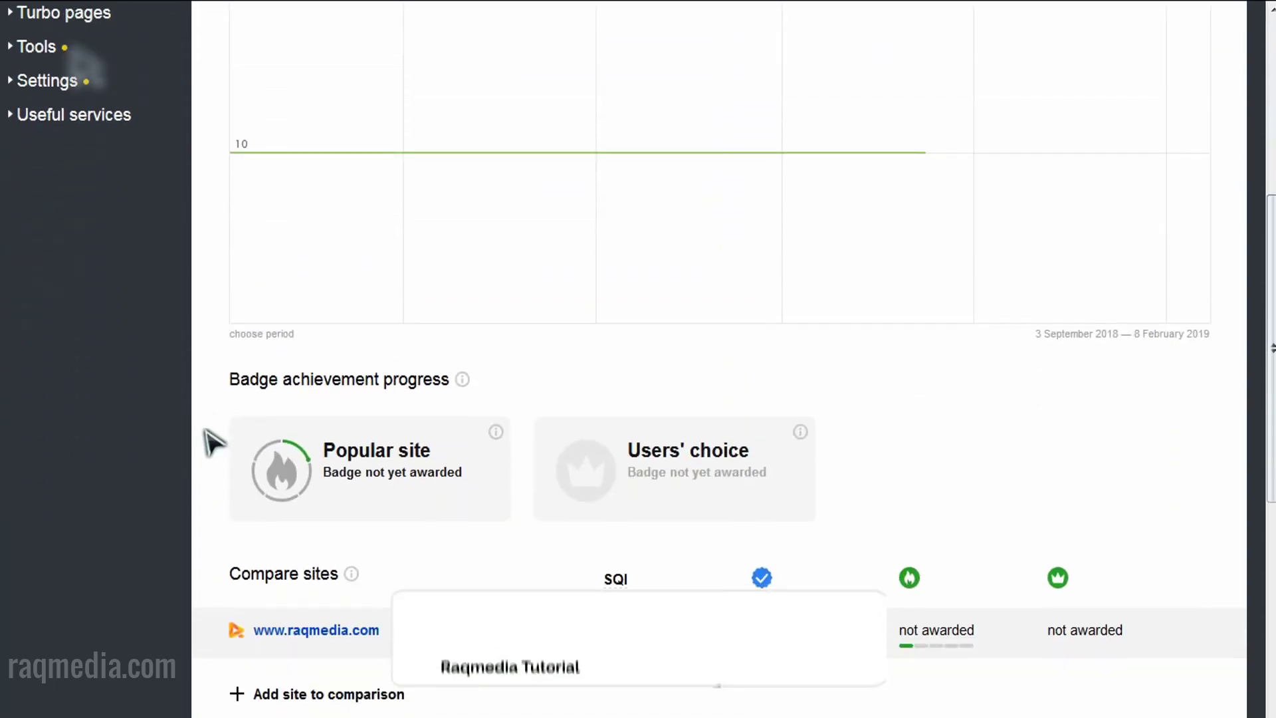
scroll(212, 442, "down", 2)
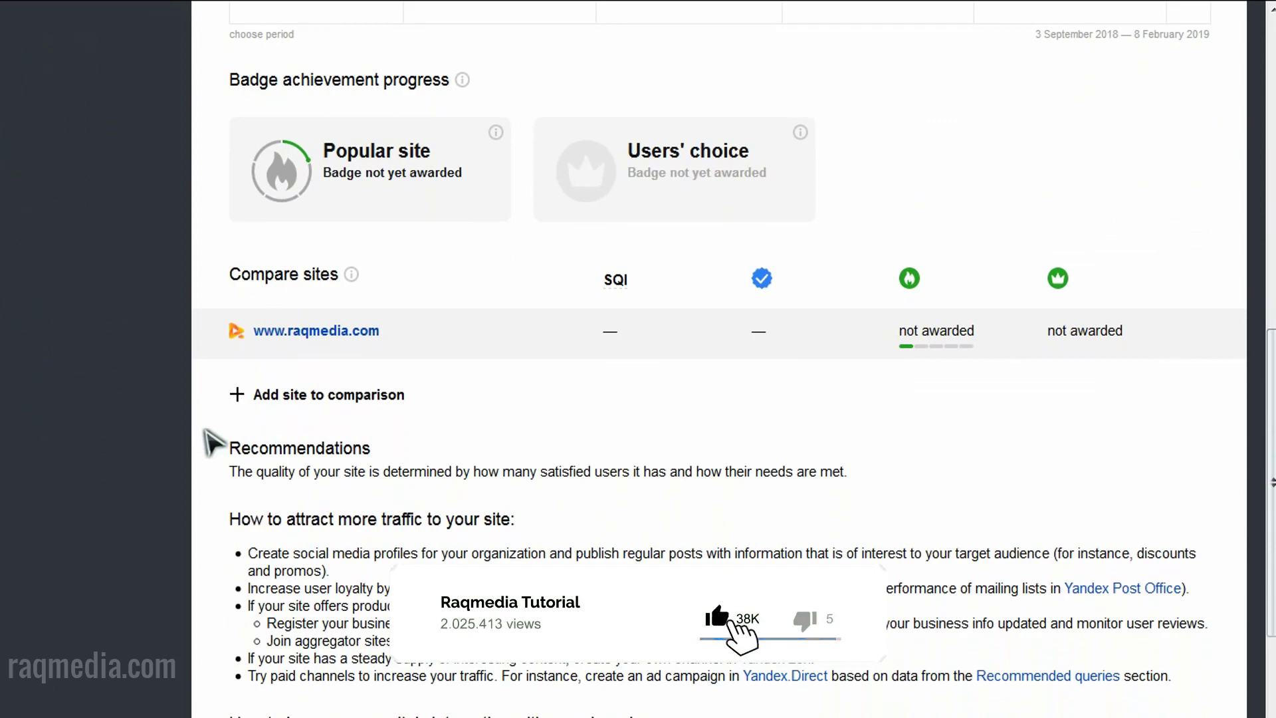
scroll(211, 442, "down", 2)
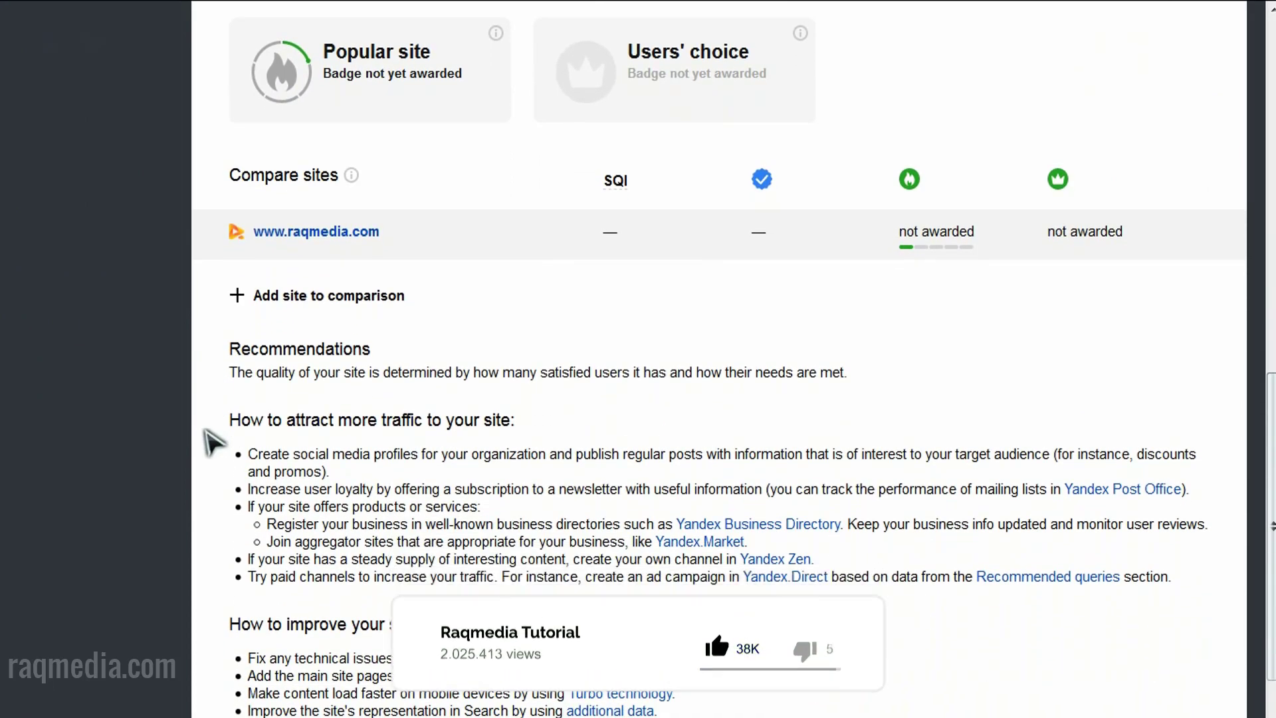
scroll(211, 442, "down", 2)
scroll(212, 442, "up", 10)
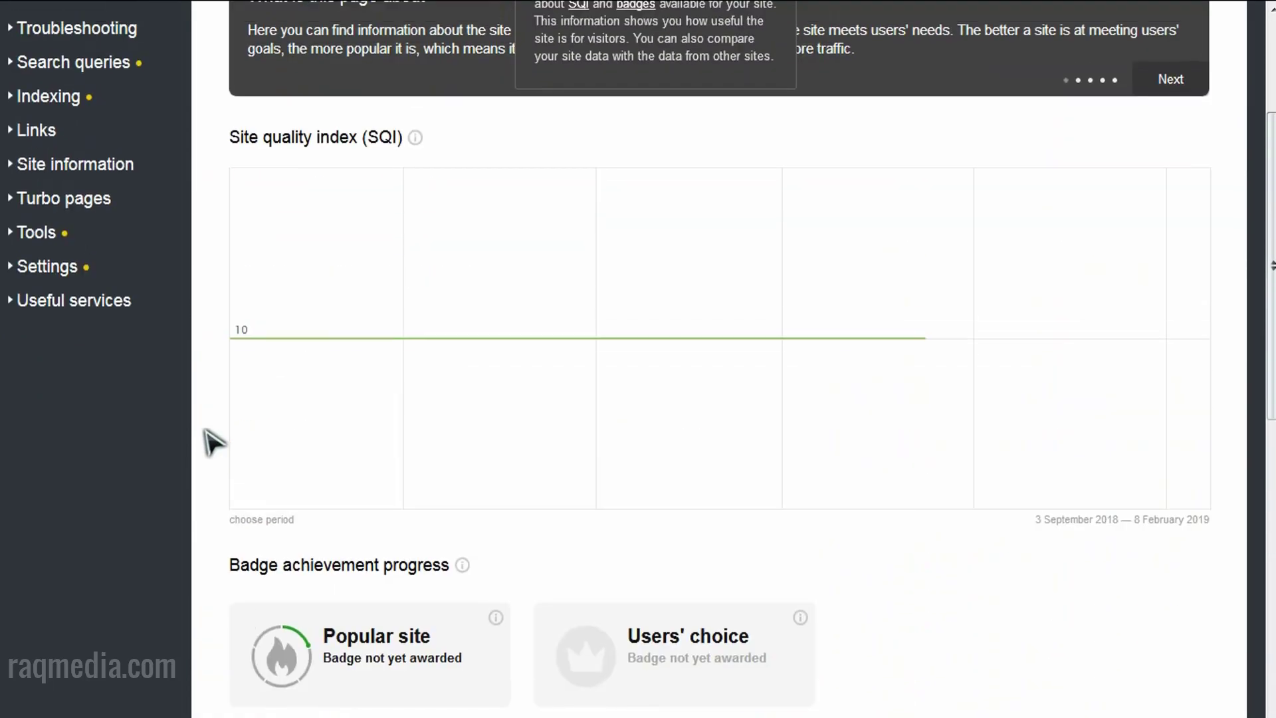
scroll(211, 442, "down", 5)
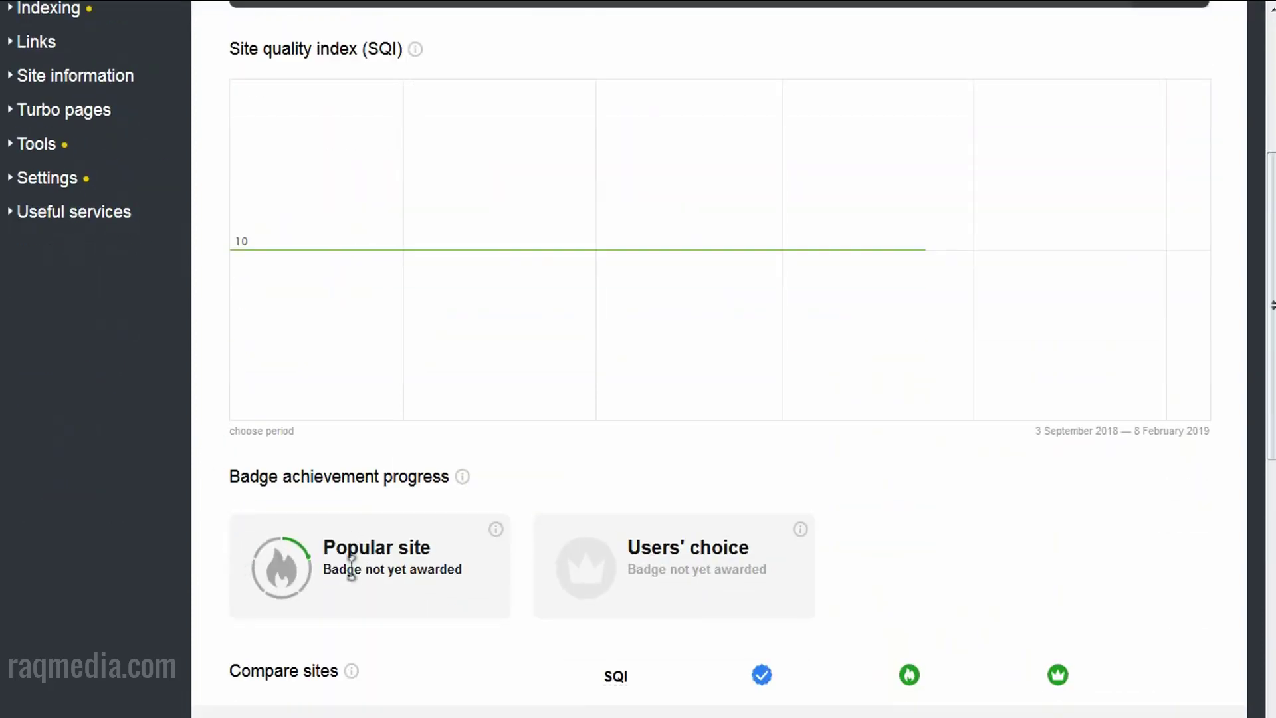
scroll(226, 558, "down", 1)
scroll(230, 570, "down", 2)
scroll(230, 570, "up", 5)
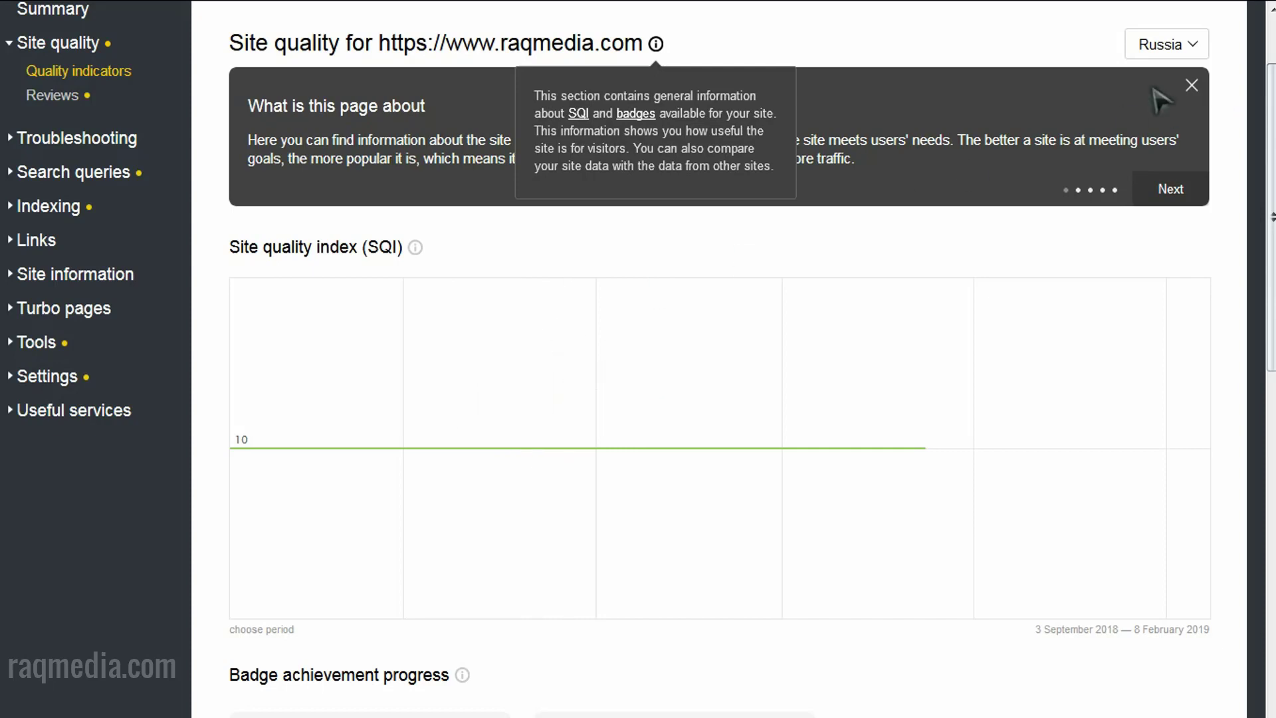
Keep Russia as the quality-data region and go to the Organization reviews page.
left_click(1170, 45)
left_click(1185, 93)
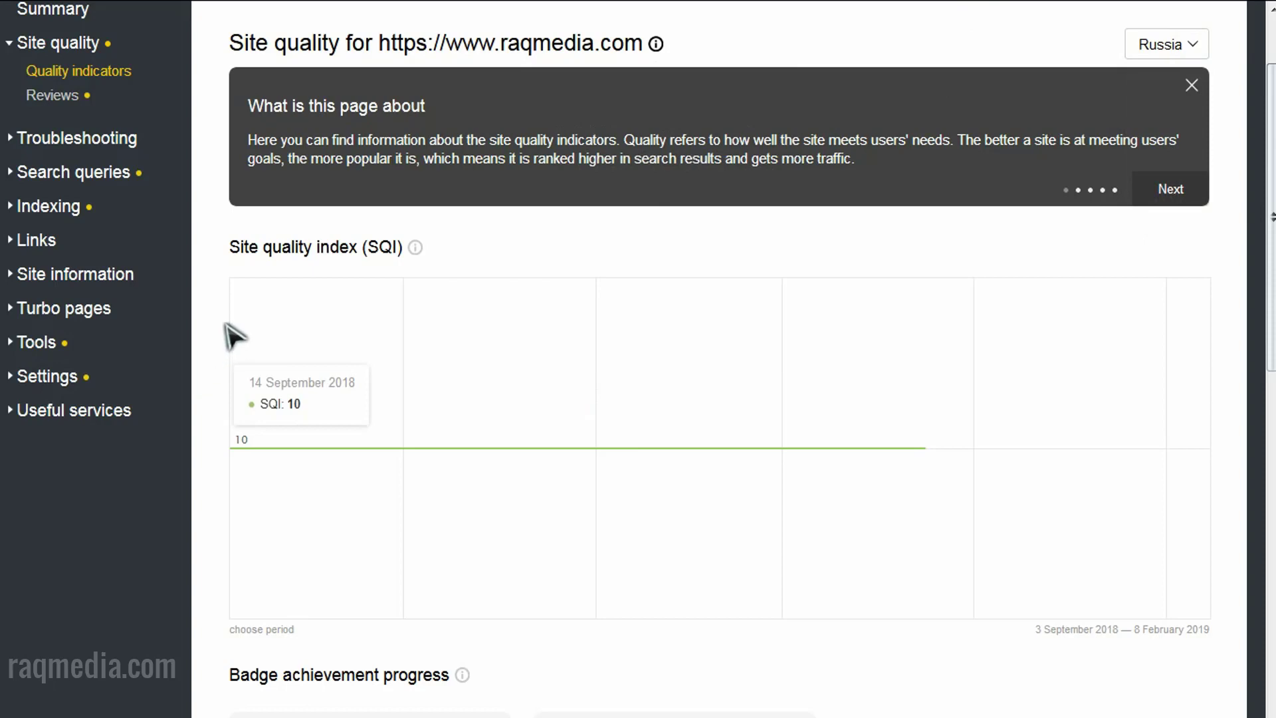
left_click(48, 97)
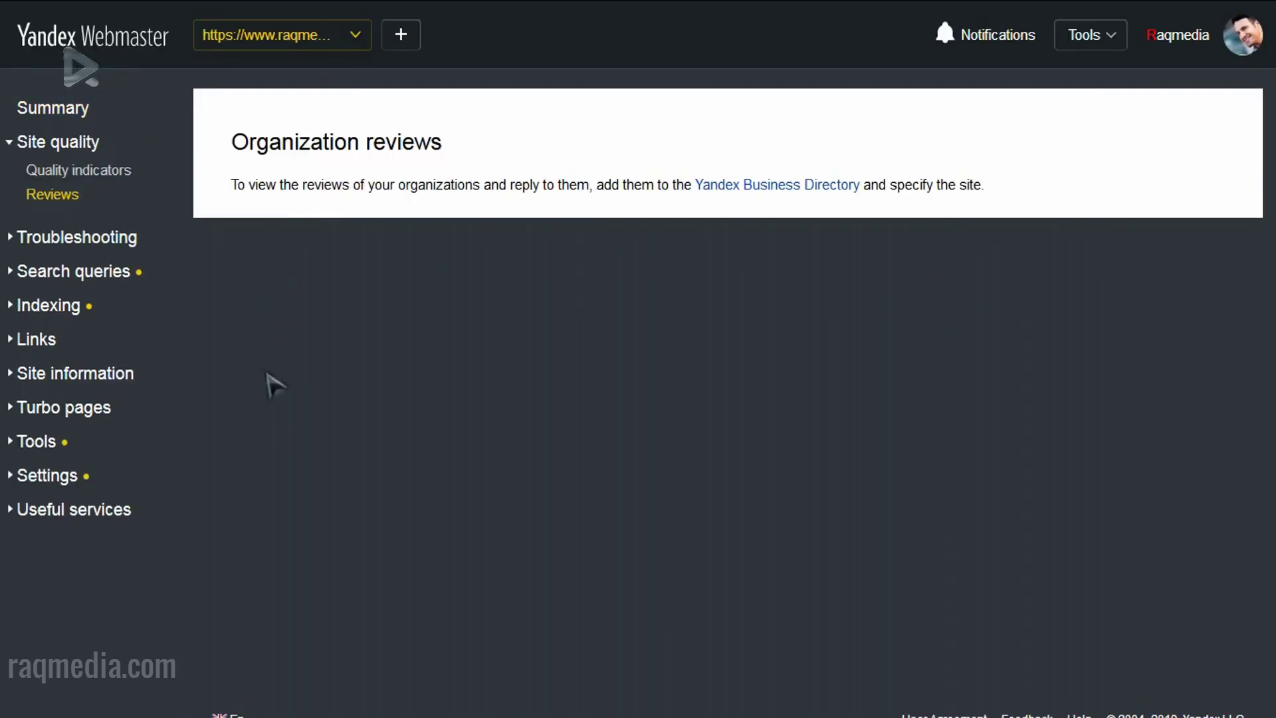
Expand the Troubleshooting, Search queries and Indexing sections to reach Sitemap files.
left_click(110, 240)
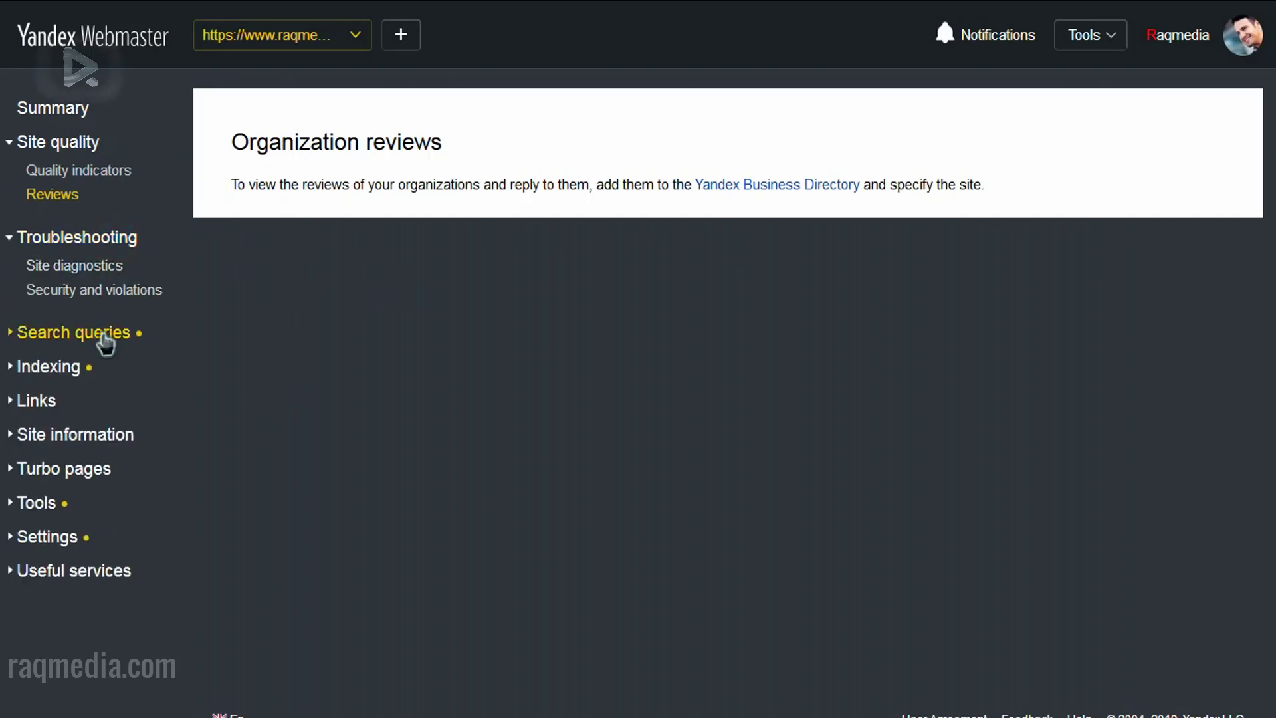
left_click(64, 337)
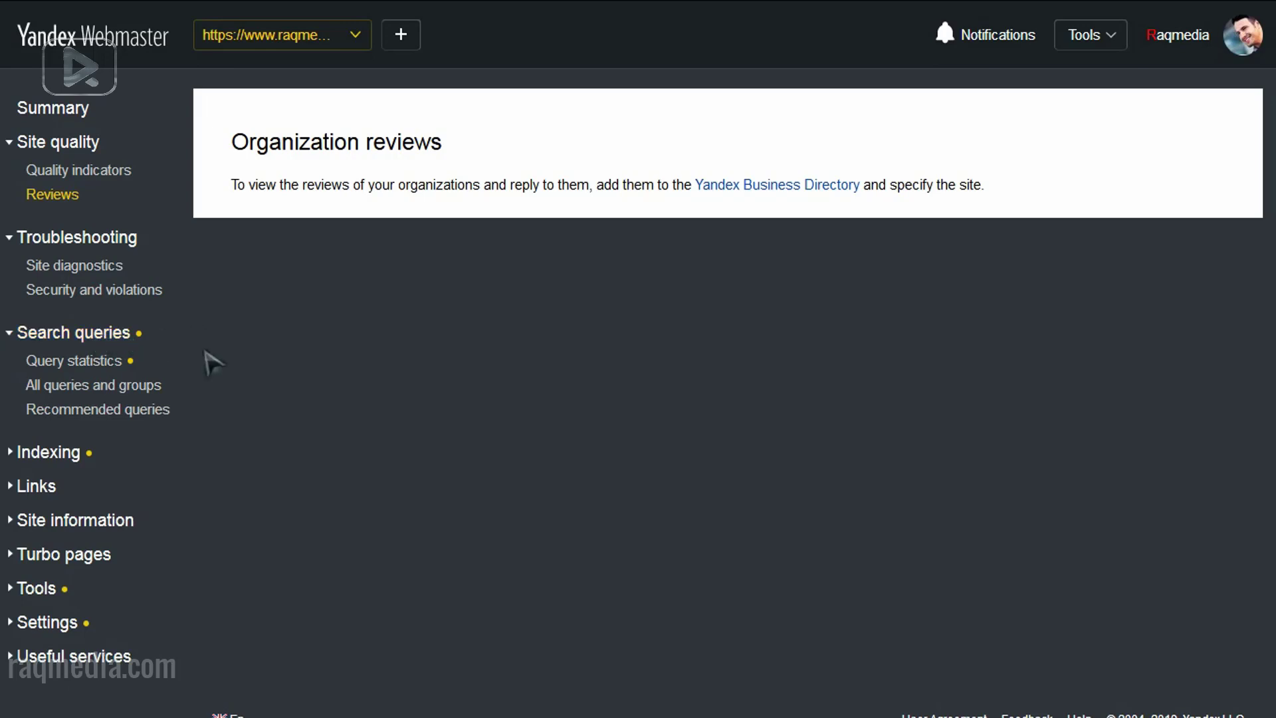
left_click(26, 455)
scroll(177, 501, "down", 3)
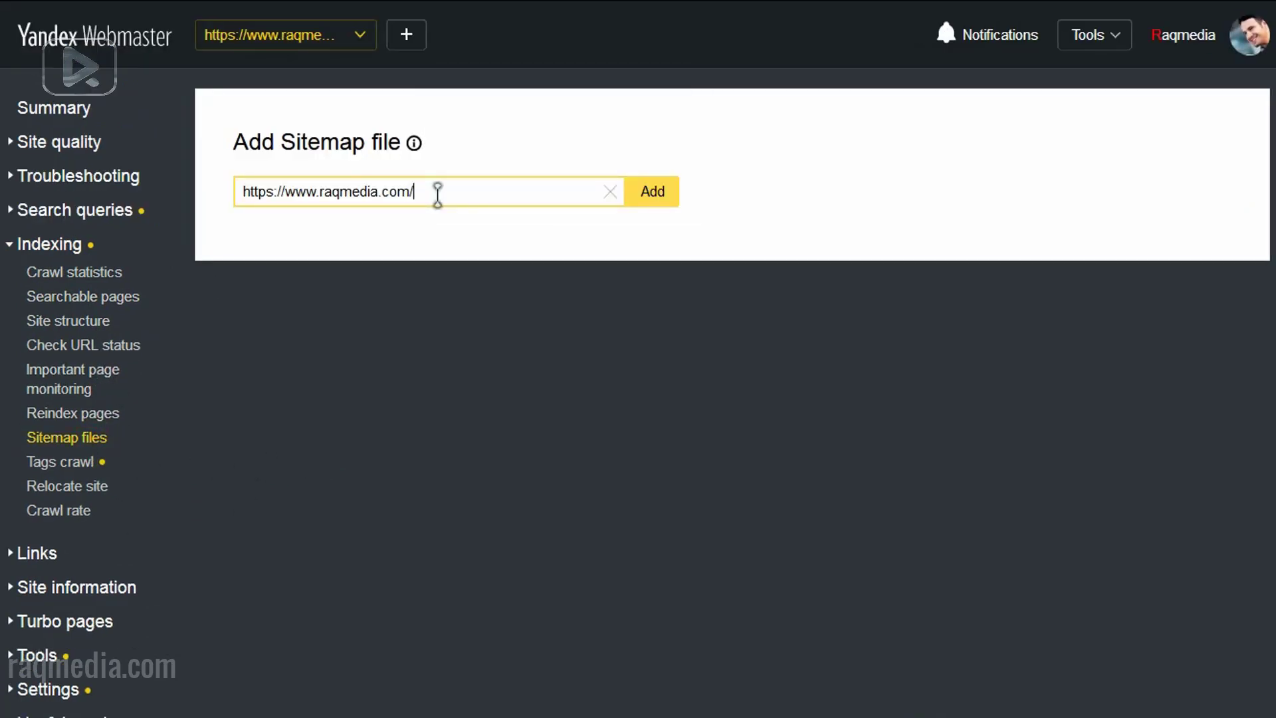
type("/sitemap.xml")
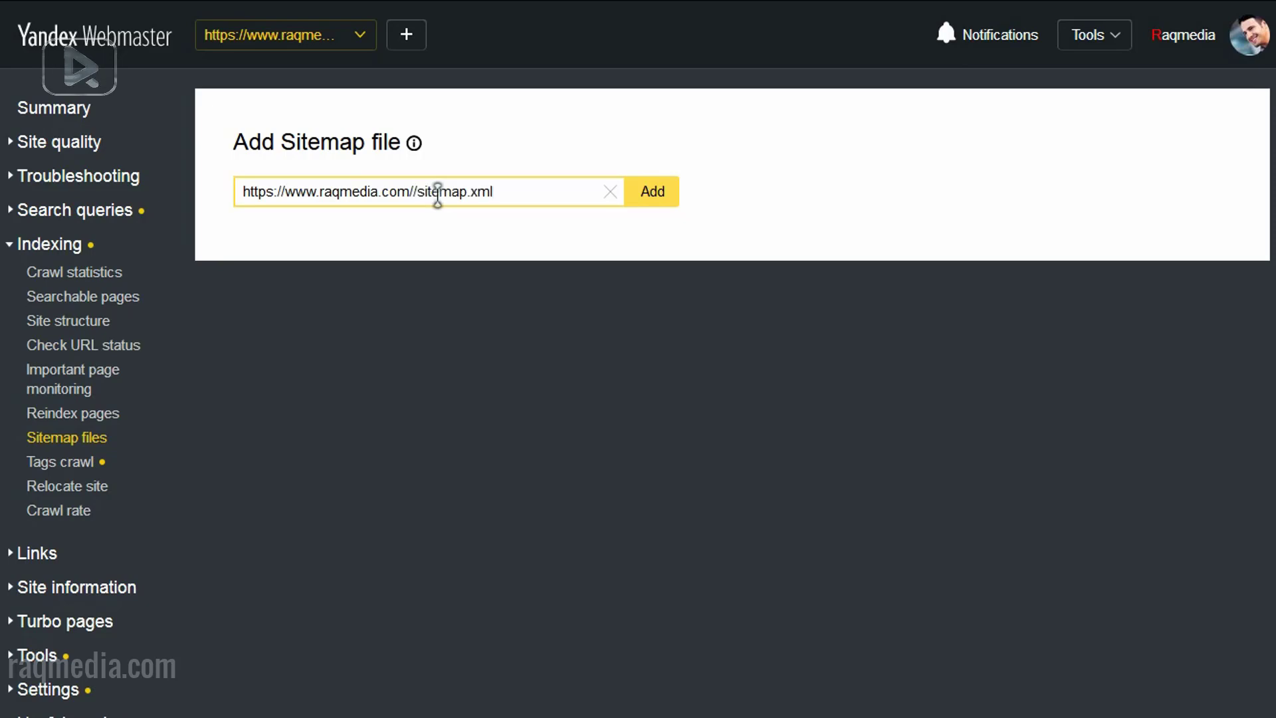
left_click(416, 192)
key("BackSpace")
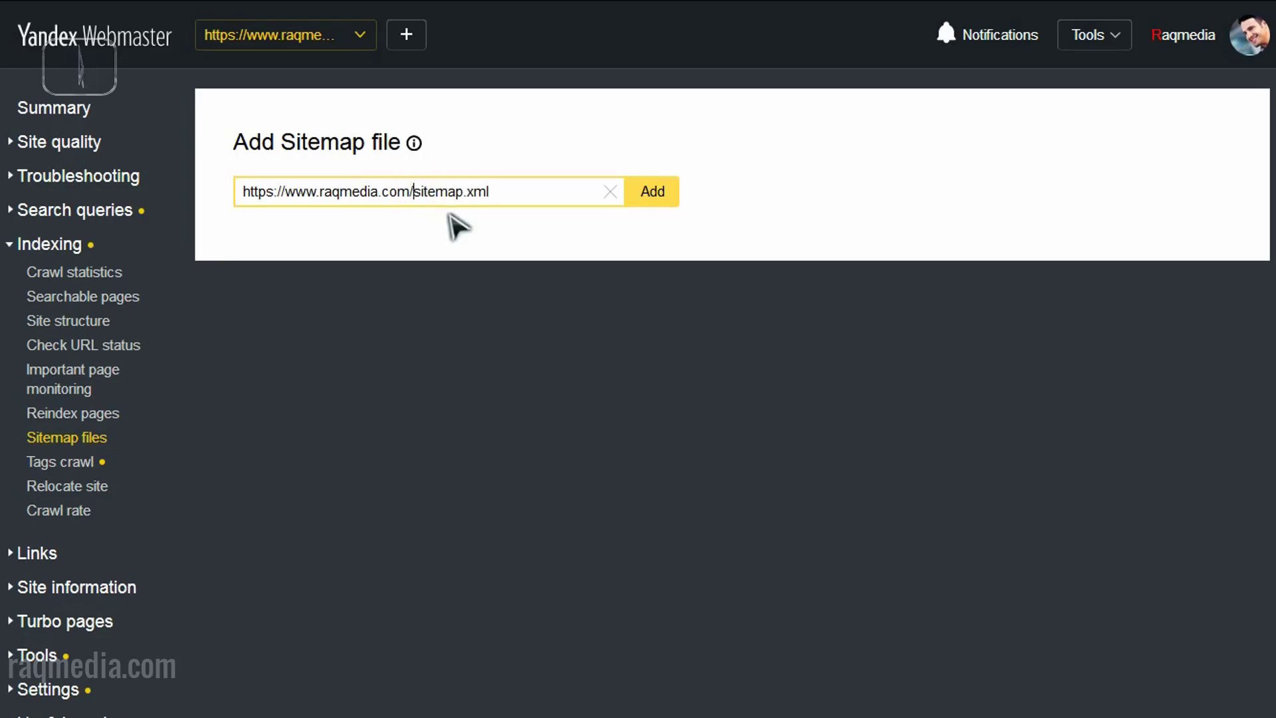
mouse_move(511, 192)
left_mouse_down()
mouse_move(462, 193)
mouse_move(490, 191)
left_mouse_up()
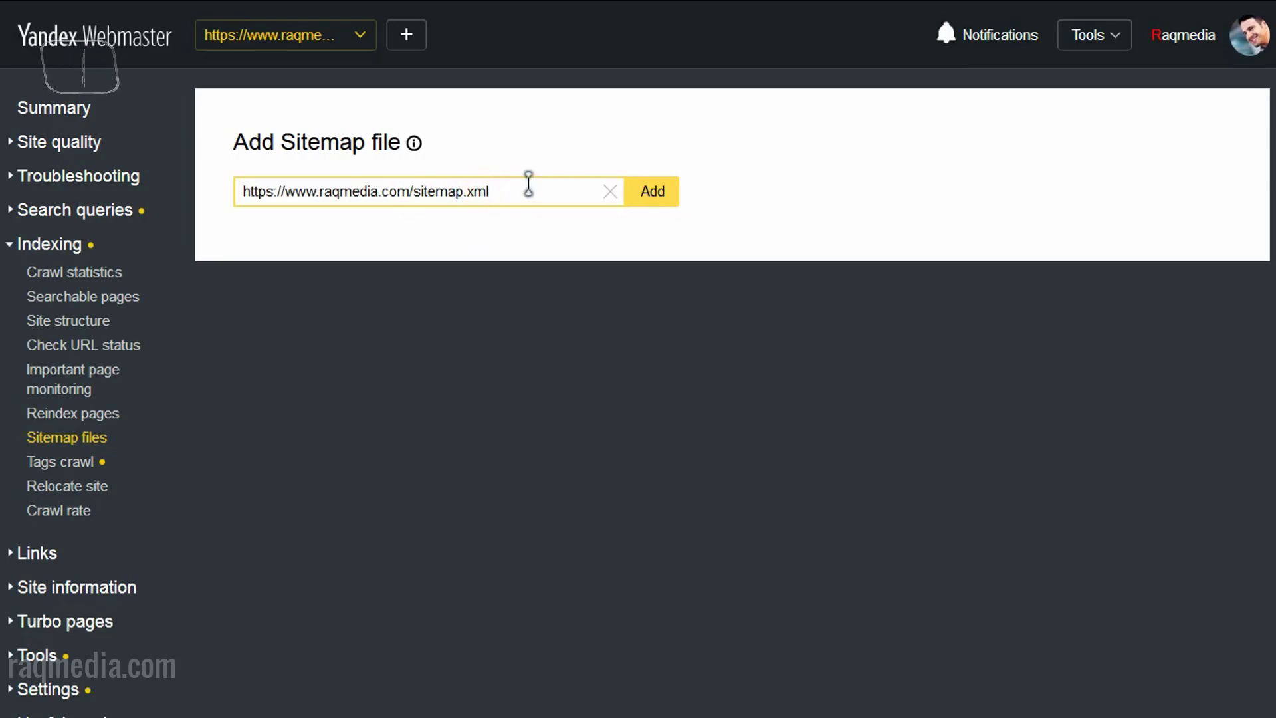
Read the help note about adding Sitemap files, then select the address text.
left_click(414, 144)
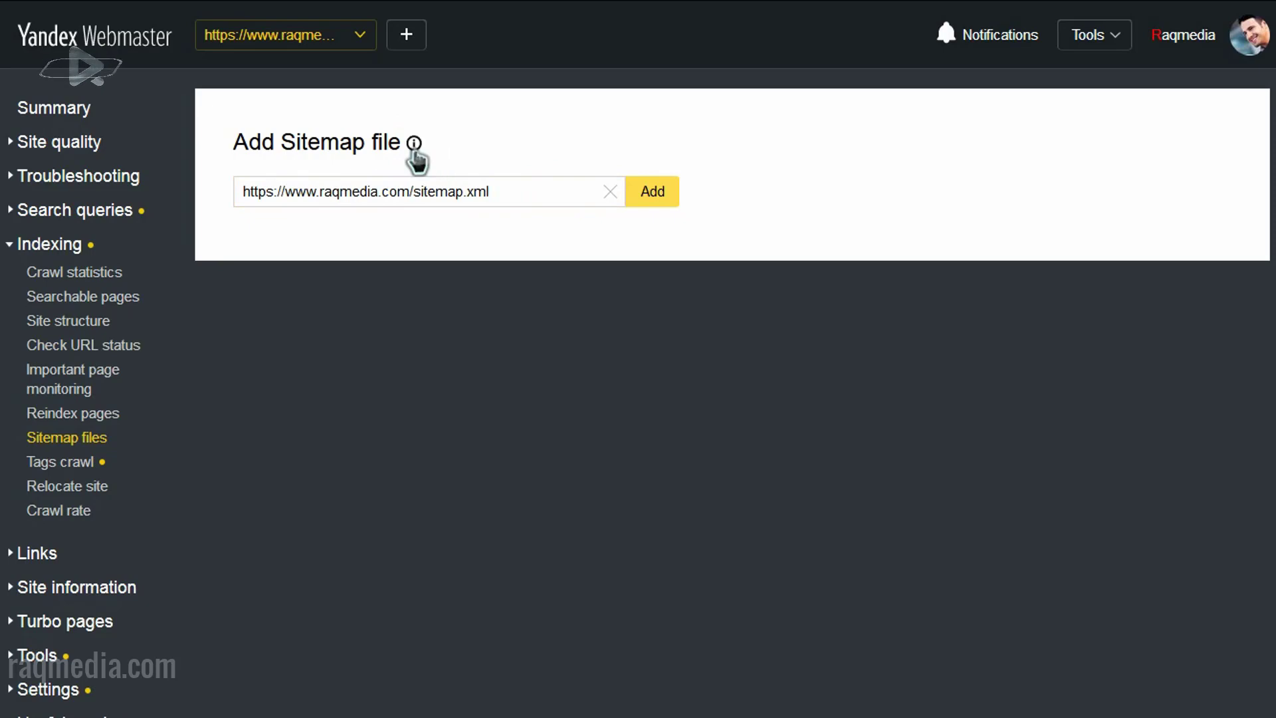
left_click(414, 144)
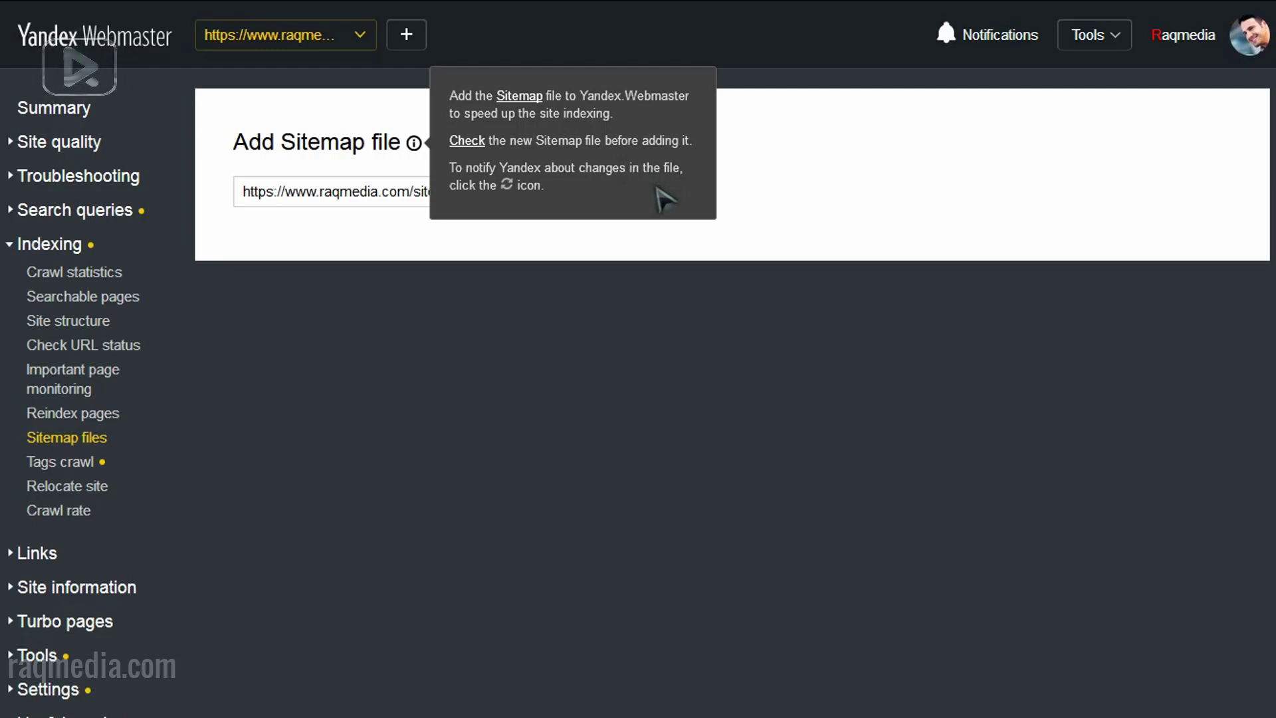
left_click(826, 201)
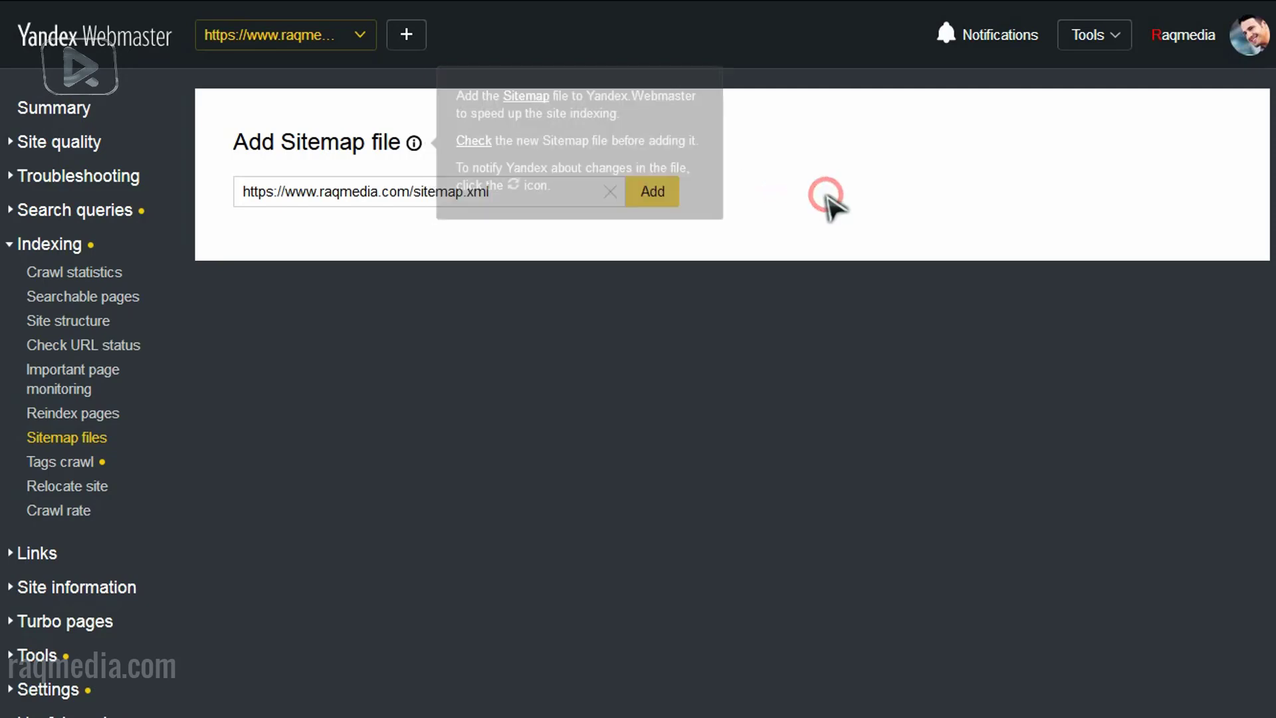
left_click(545, 193)
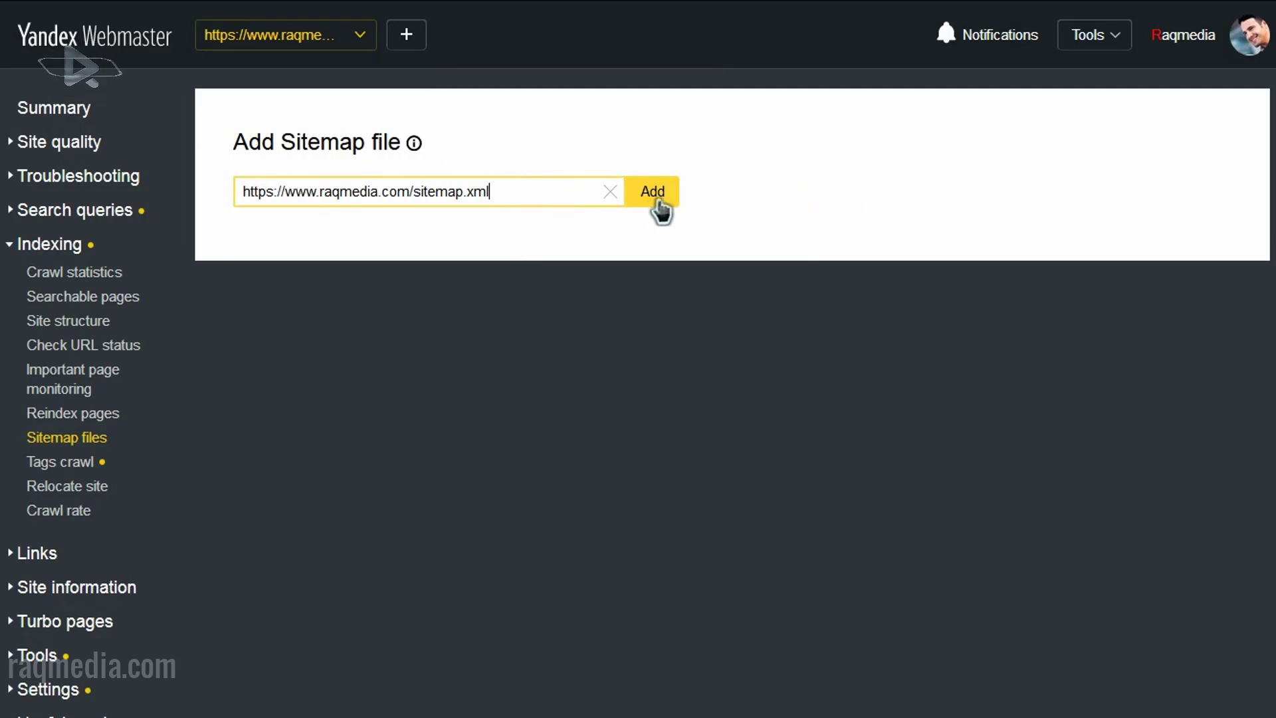
left_click_drag(529, 193, 250, 191)
left_click(841, 160)
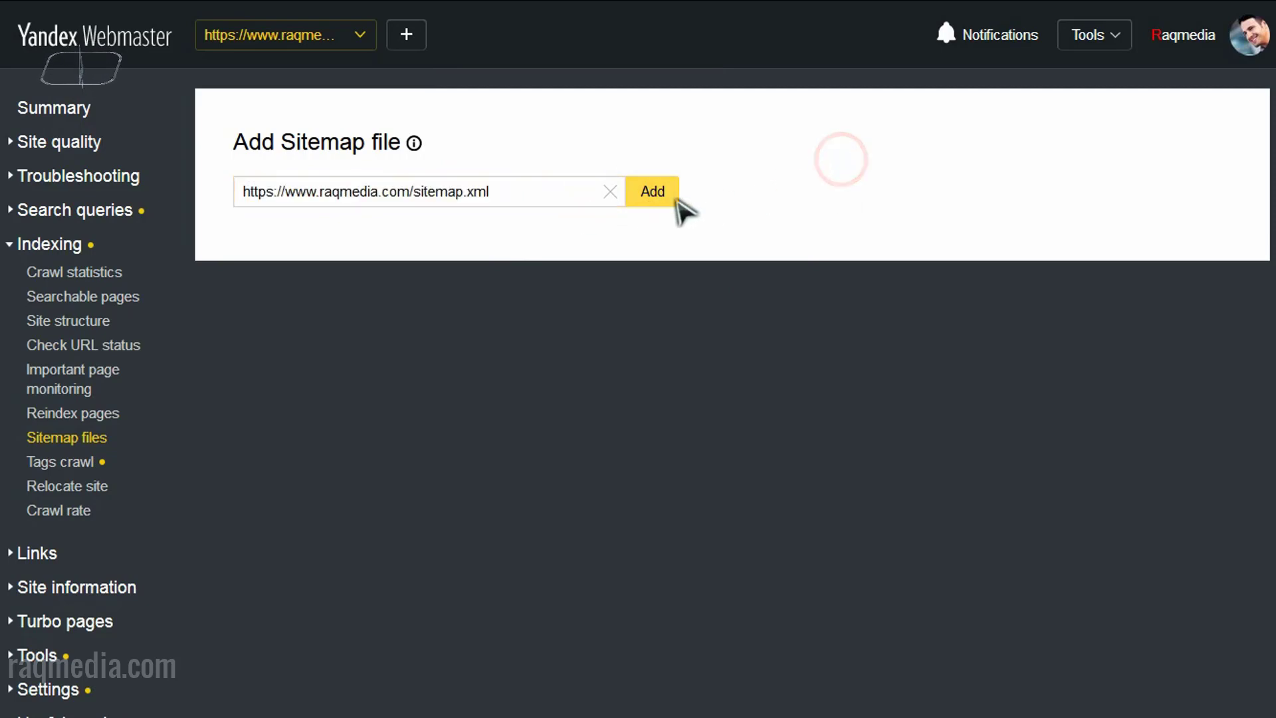
left_click(660, 199)
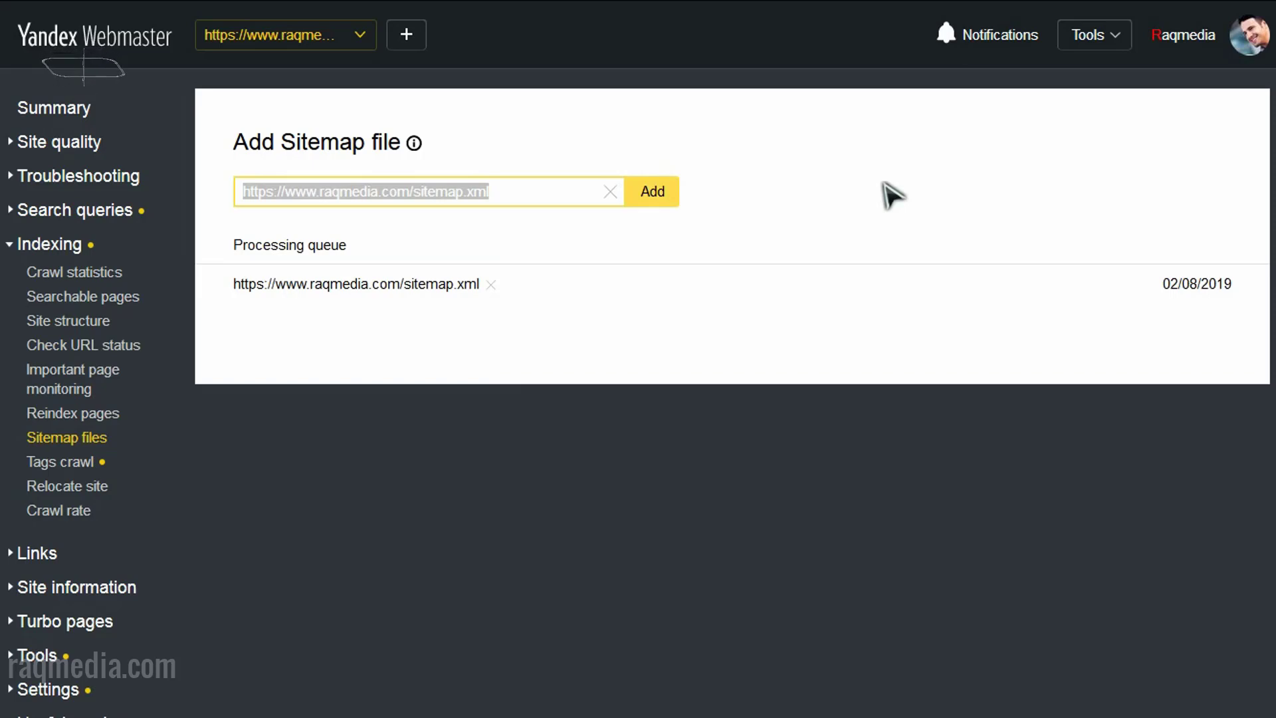
left_click_drag(359, 244, 214, 256)
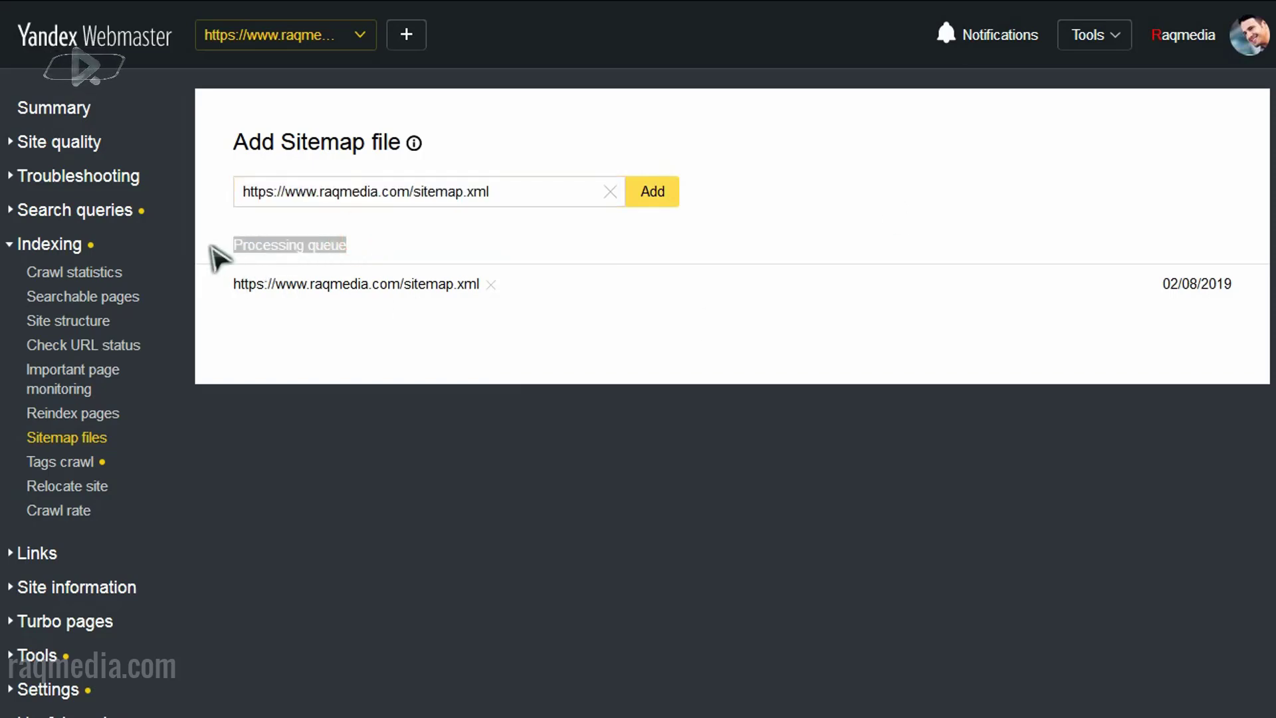
left_click(315, 245)
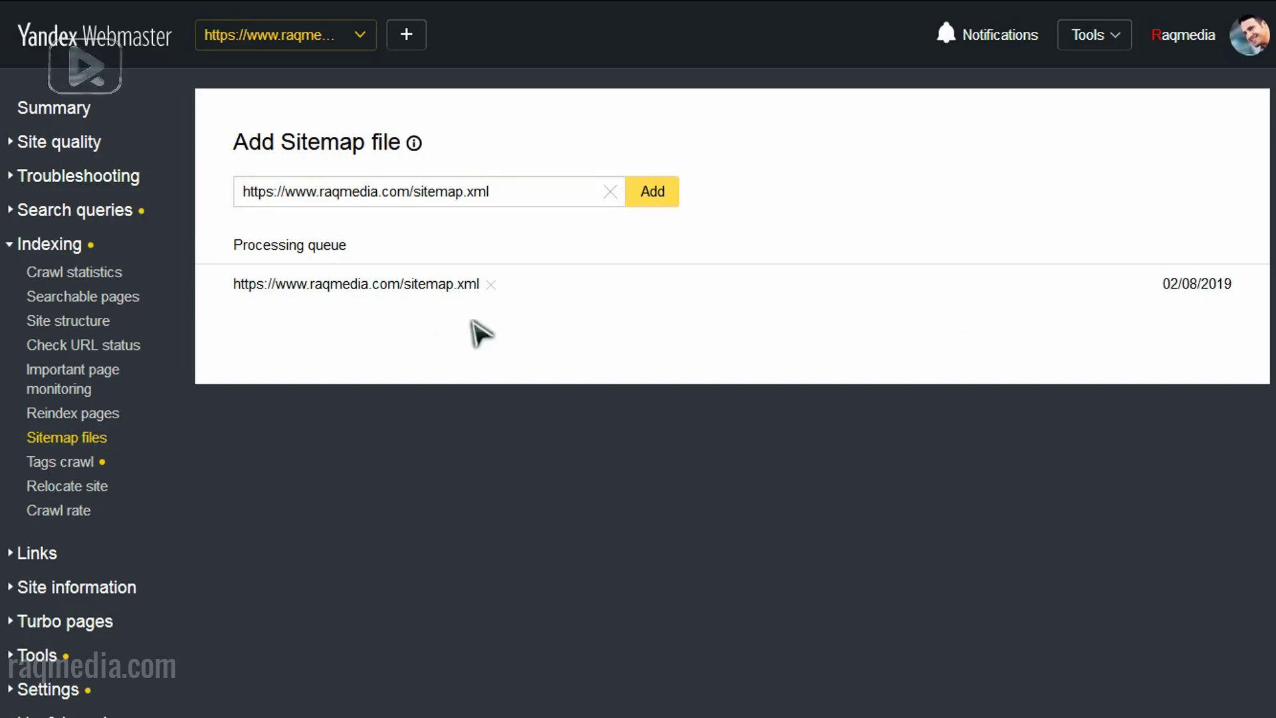
scroll(480, 332, "down", 1)
scroll(480, 332, "up", 1)
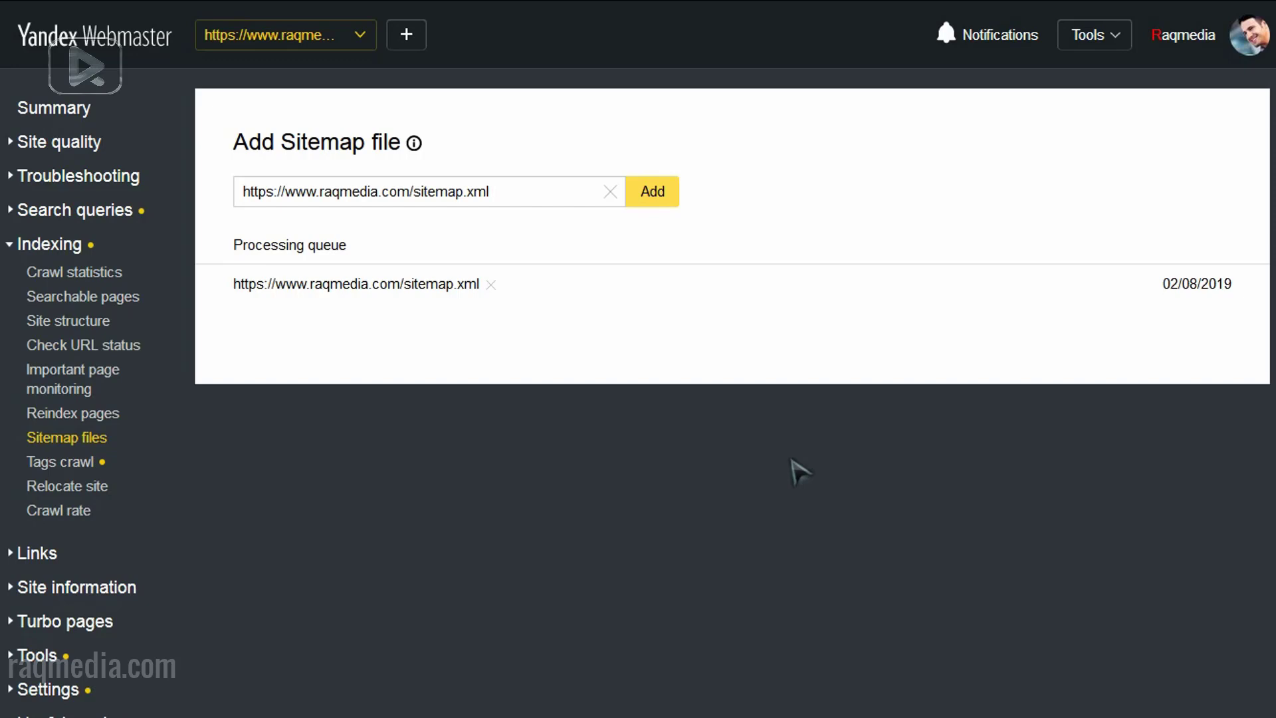
scroll(800, 472, "down", 1)
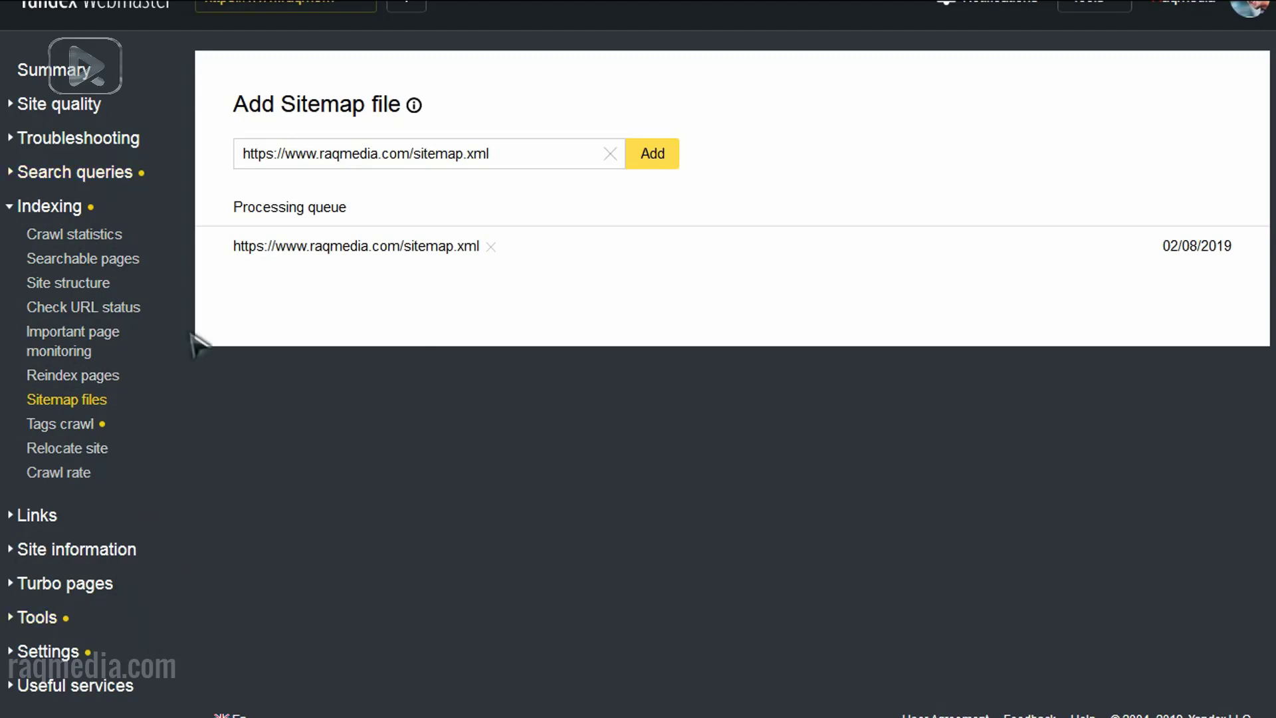
Scroll back to the top of the raqmedia.com Summary page.
scroll(299, 512, "up", 1)
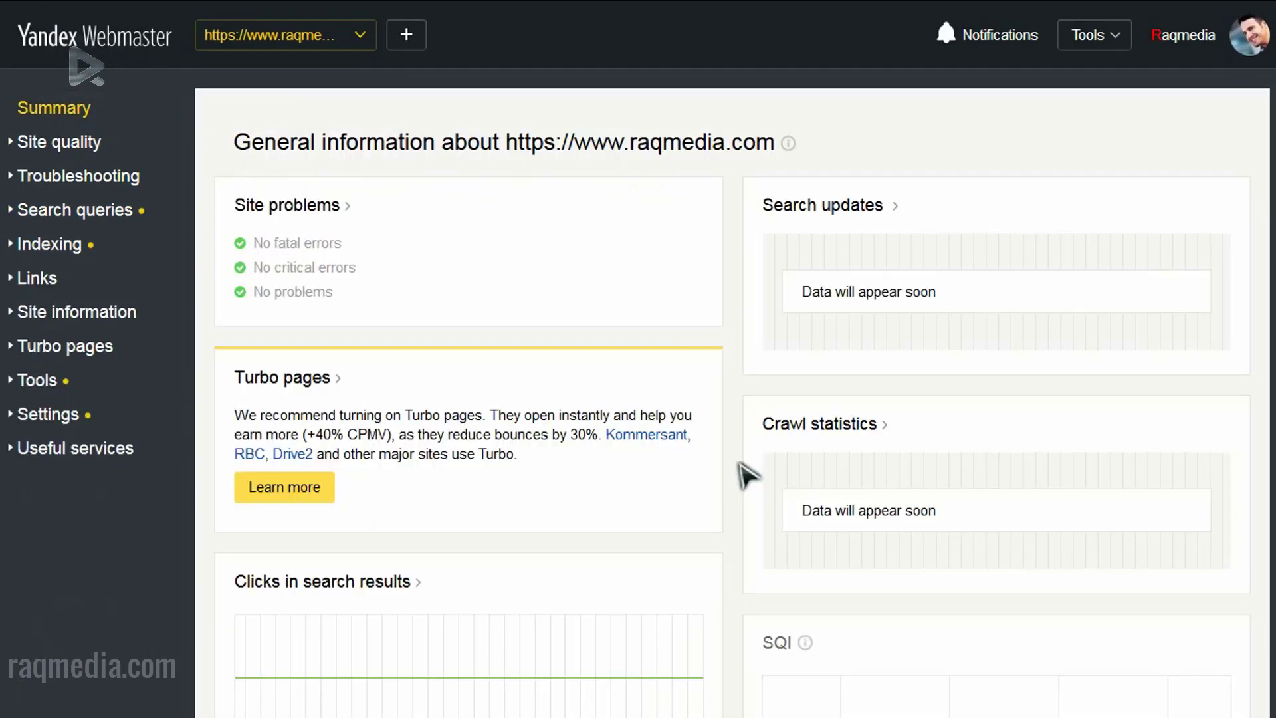